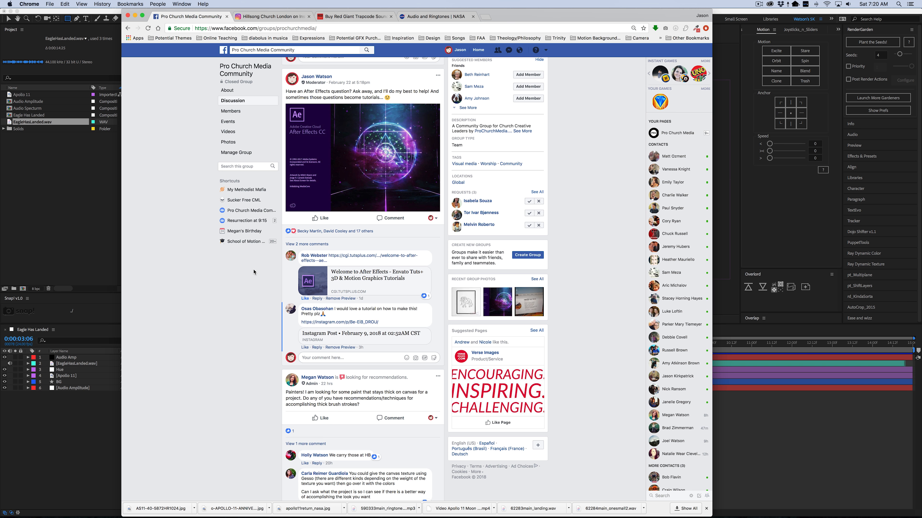
Step: Play the reference clip with the audio waveform on Instagram, pause it, and open the Trapcode Sound Keys page
click(266, 16)
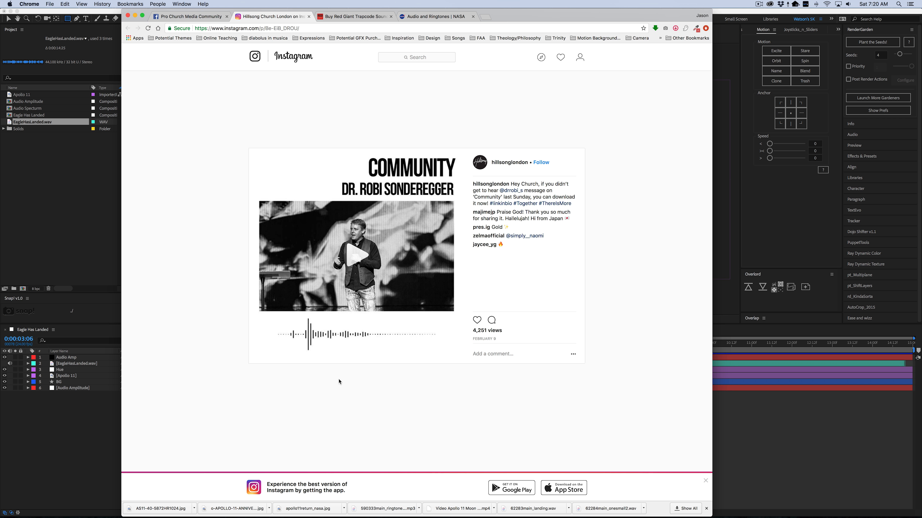
click(356, 257)
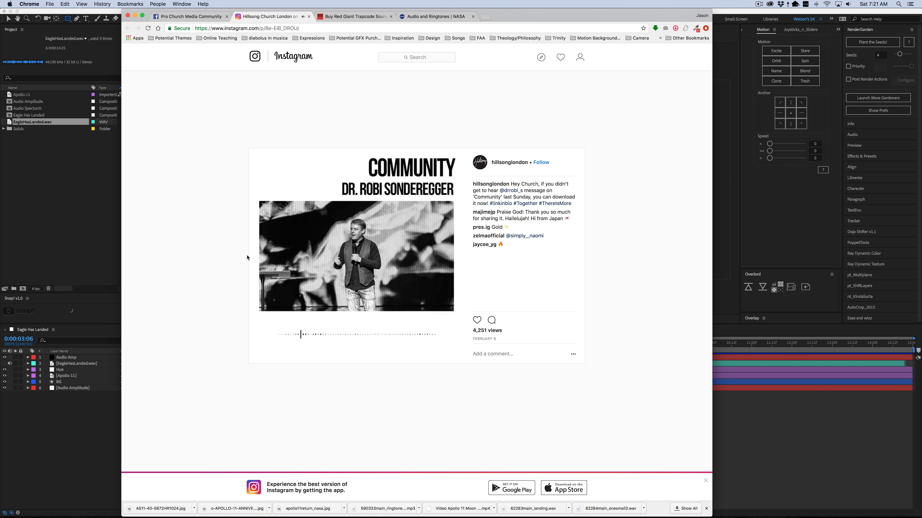
click(344, 323)
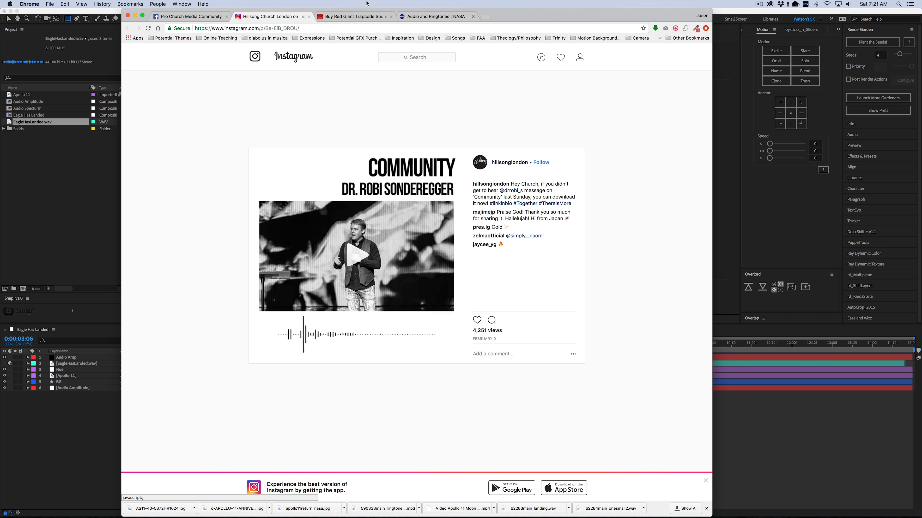
click(350, 16)
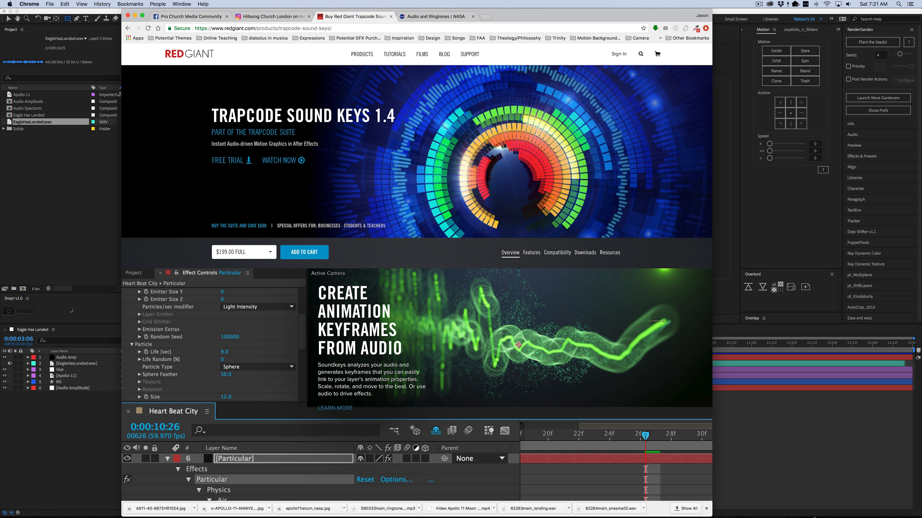
Step: Switch to After Effects and preview the finished Eagle Has Landed composition from its first frame
click(779, 456)
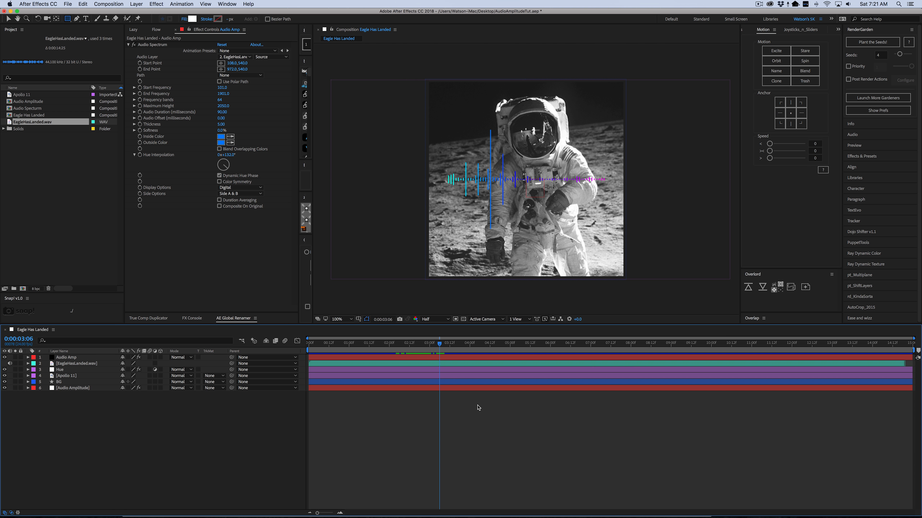
click(440, 358)
drag(438, 346, 309, 346)
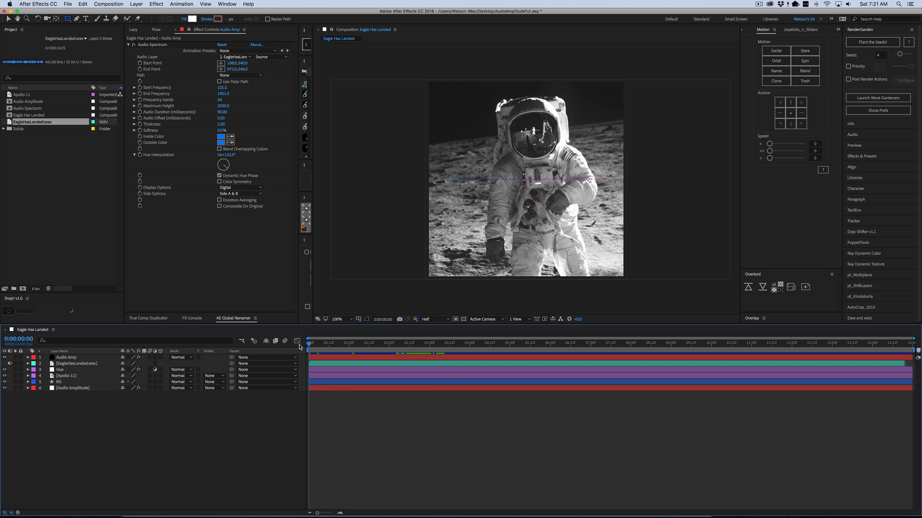
key(space)
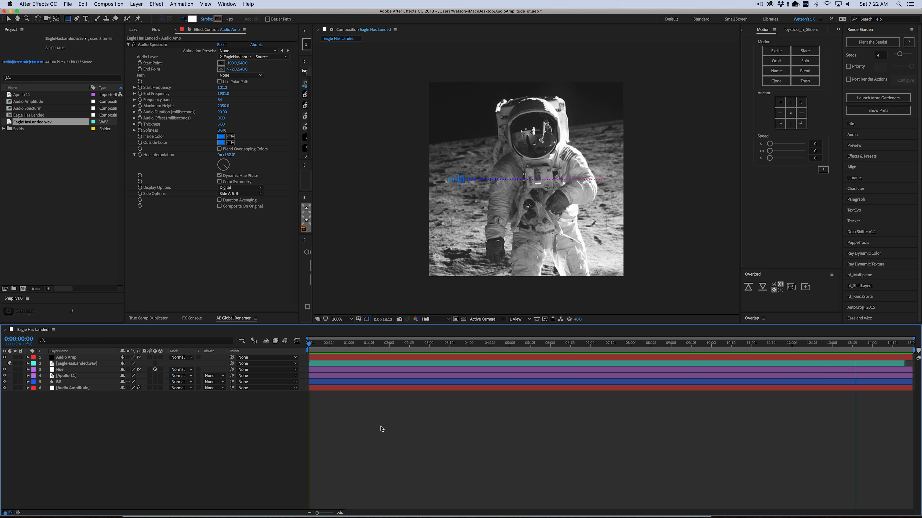
key(space)
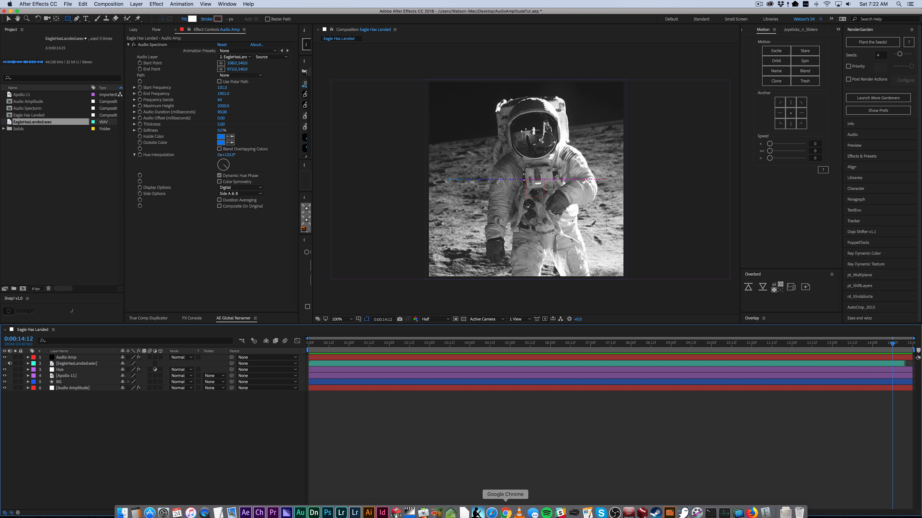
Step: Switch to Chrome and look through the downloadable MP3 sound lists on NASA's Audio and Ringtones page
click(505, 509)
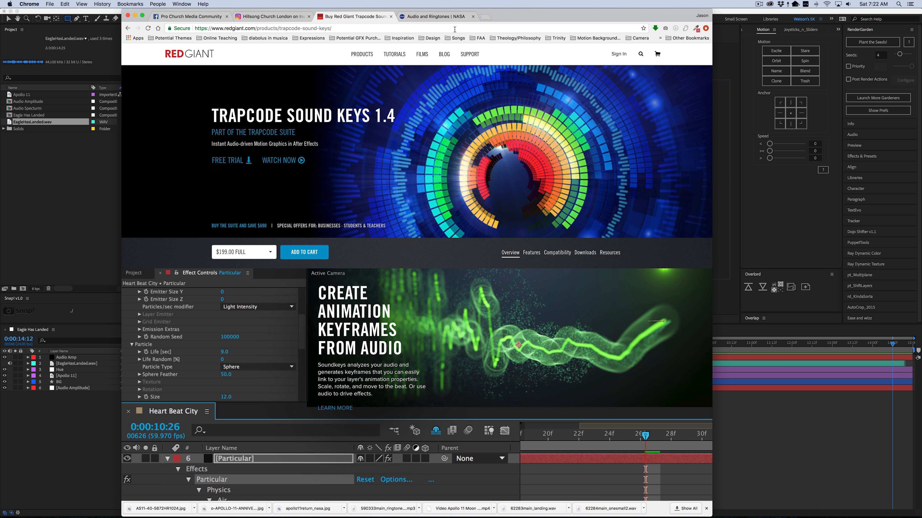
click(436, 17)
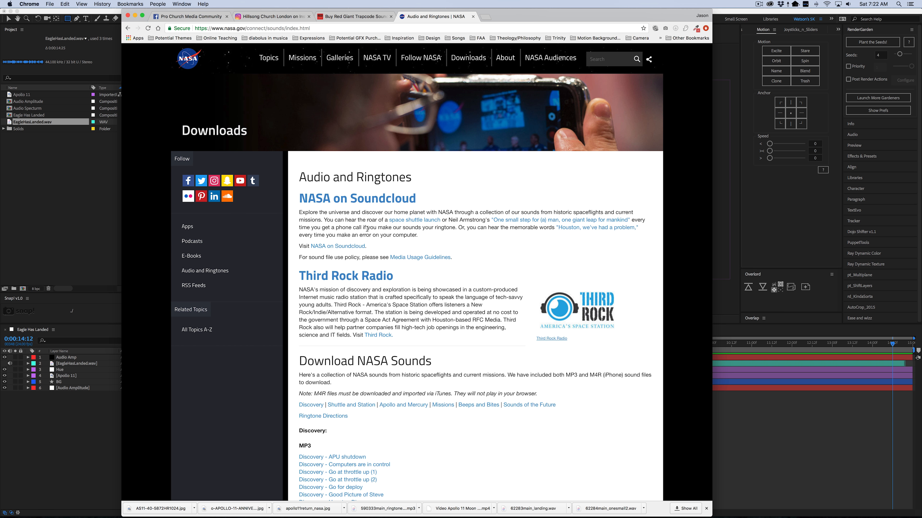
scroll(357, 215, down, 10)
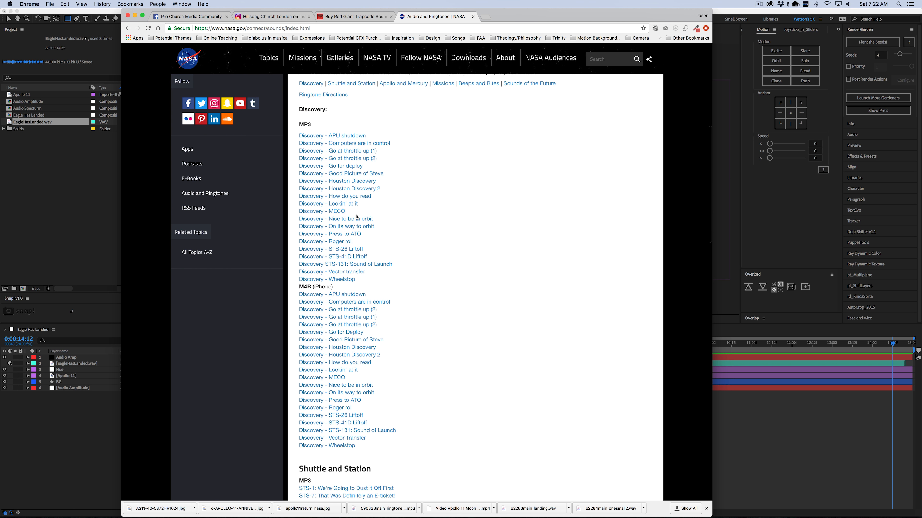
scroll(358, 218, down, 8)
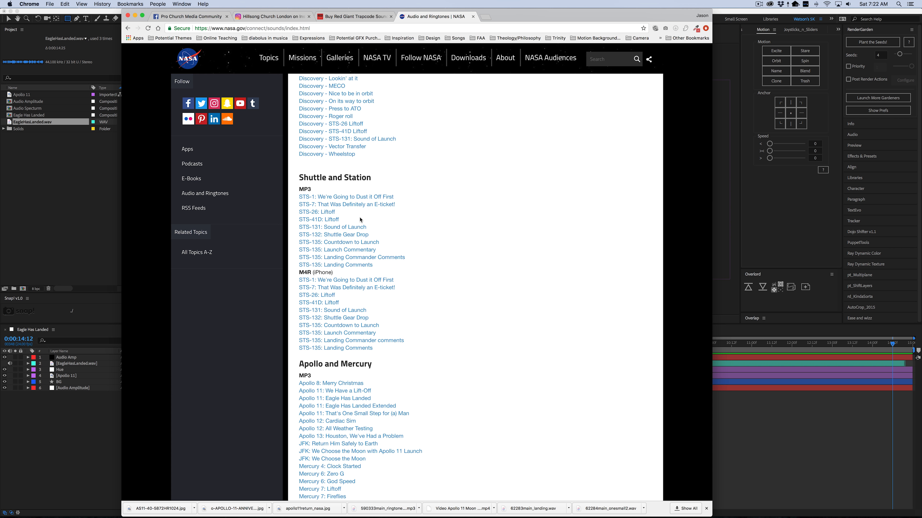
scroll(360, 219, up, 20)
Step: Return to After Effects and preview a short part of Eagle Has Landed starting at about 0:00:03:07
click(832, 454)
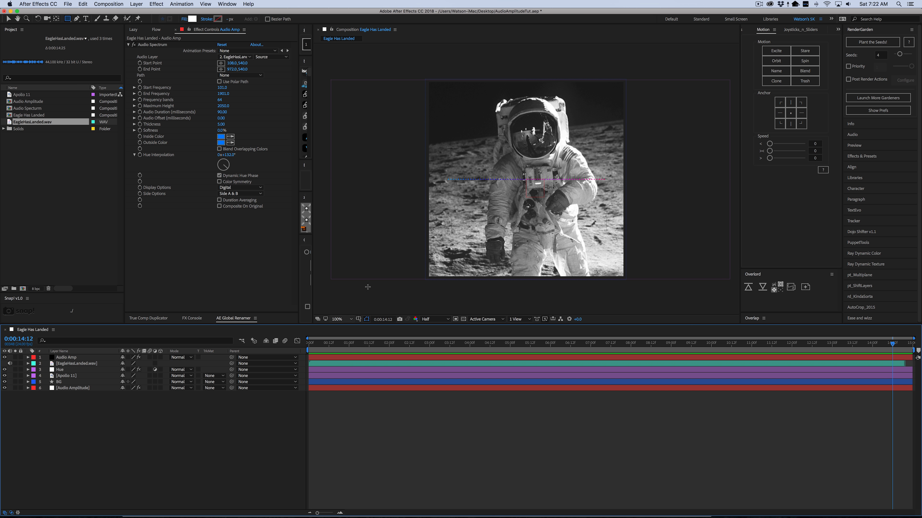
drag(374, 344, 441, 348)
key(space)
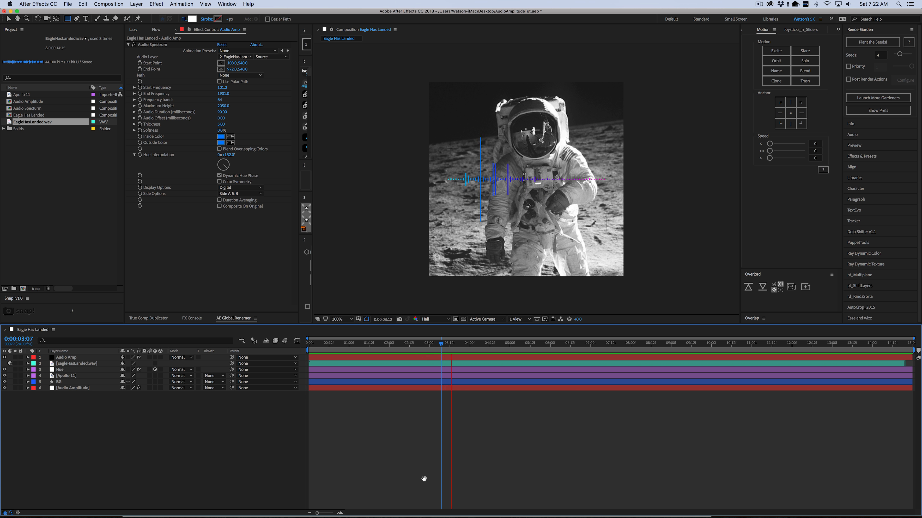
key(space)
Step: Create a new 1080 x 1080 px composition named Audio React at 24 frames per second, 15 seconds long
key(super+n)
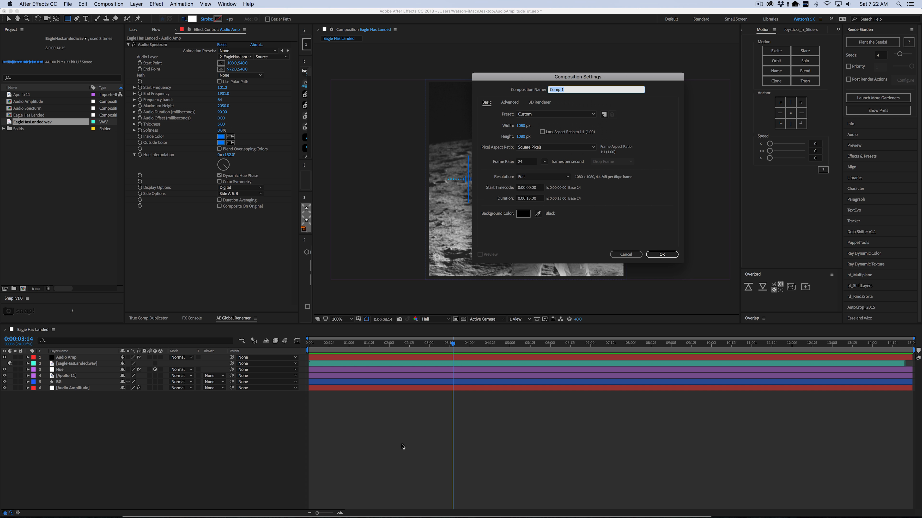
text(Audio React)
click(661, 255)
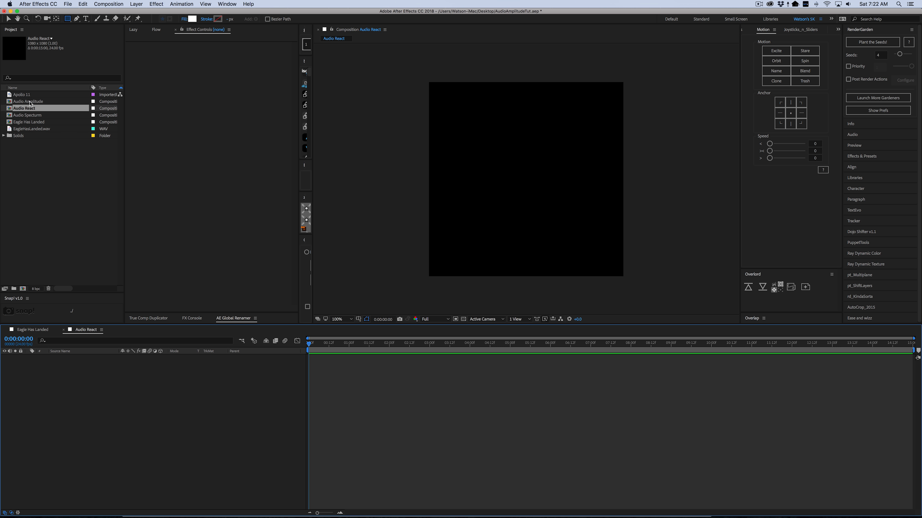
Step: Add the Apollo 11 image to the Audio React composition and scale it up to fill the frame
drag(25, 95, 308, 347)
key(v)
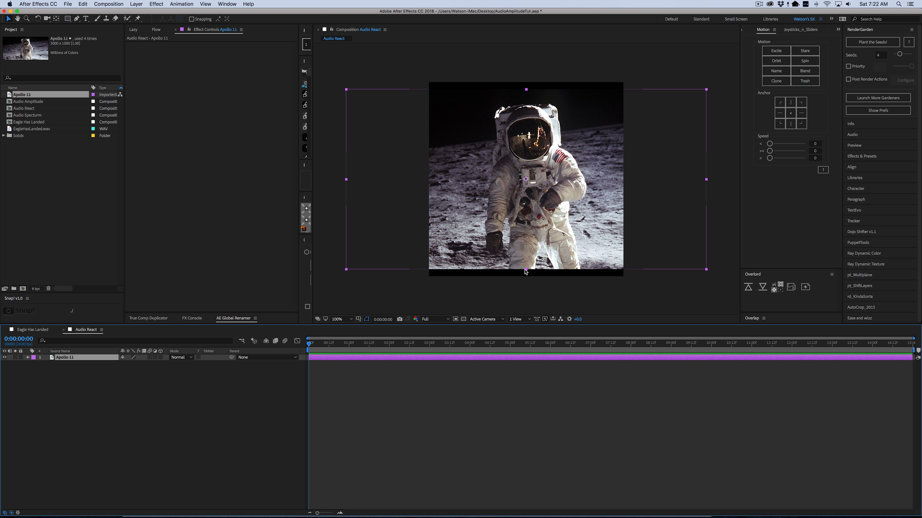
key(super+alt+shift+h)
click(477, 383)
Step: Create an adjustment layer above the Apollo 11 image and name it Hue
key(super+alt+y)
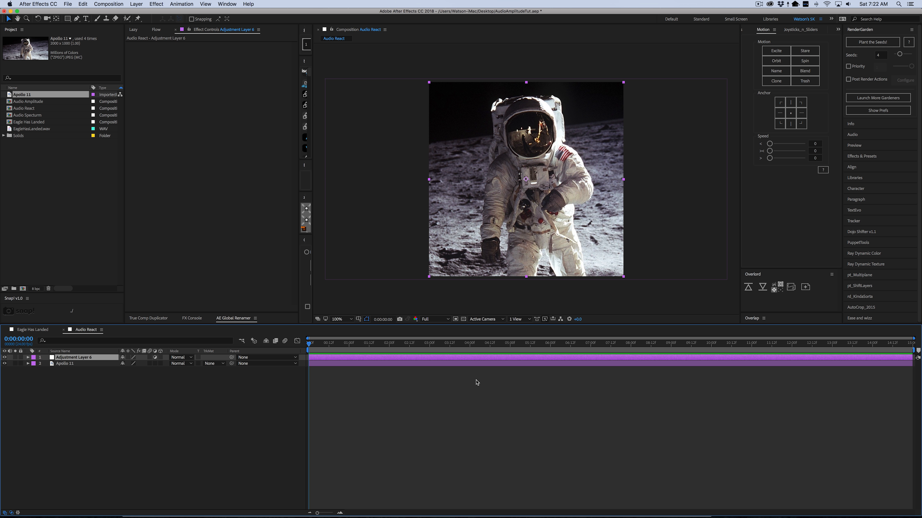
key(Return)
text(Hue)
key(Return)
Step: Apply Hue/Saturation to the Hue layer with Master Saturation at -100 and Master Lightness at 8
click(156, 4)
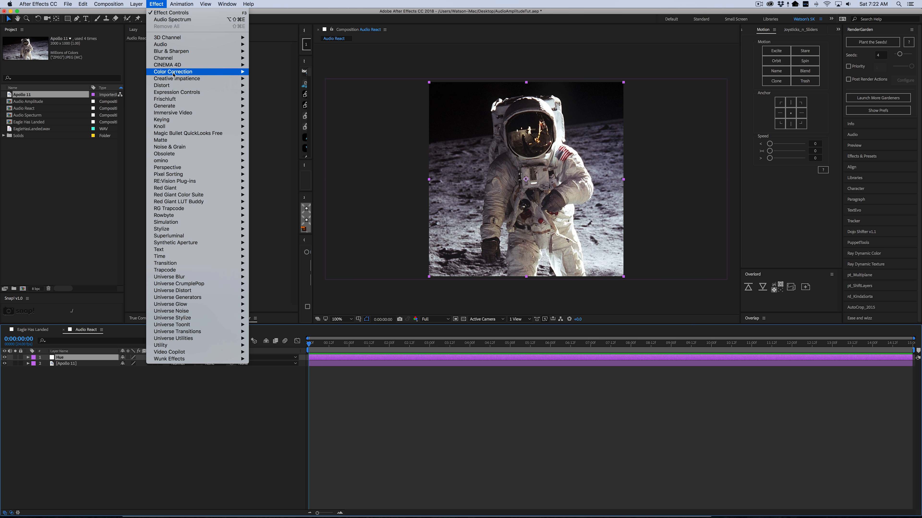
mouse_move(173, 71)
click(273, 222)
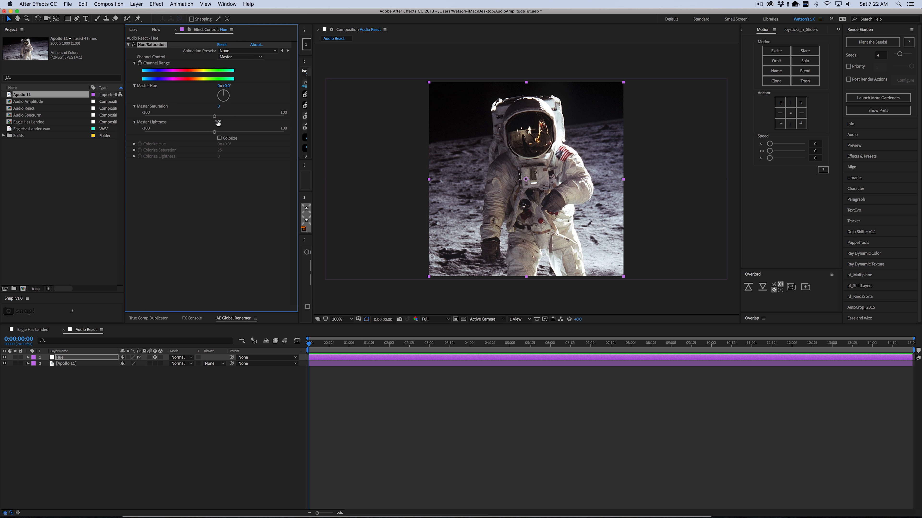
drag(216, 116, 145, 116)
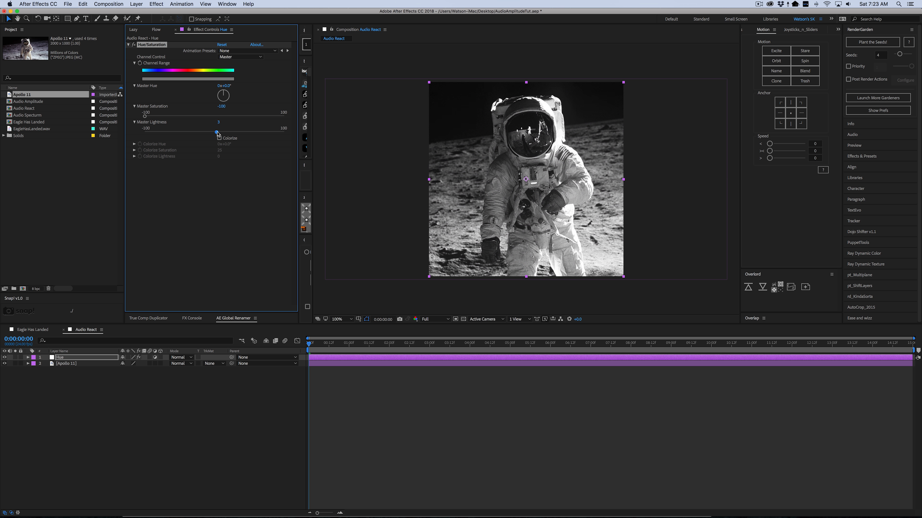
drag(214, 132, 221, 133)
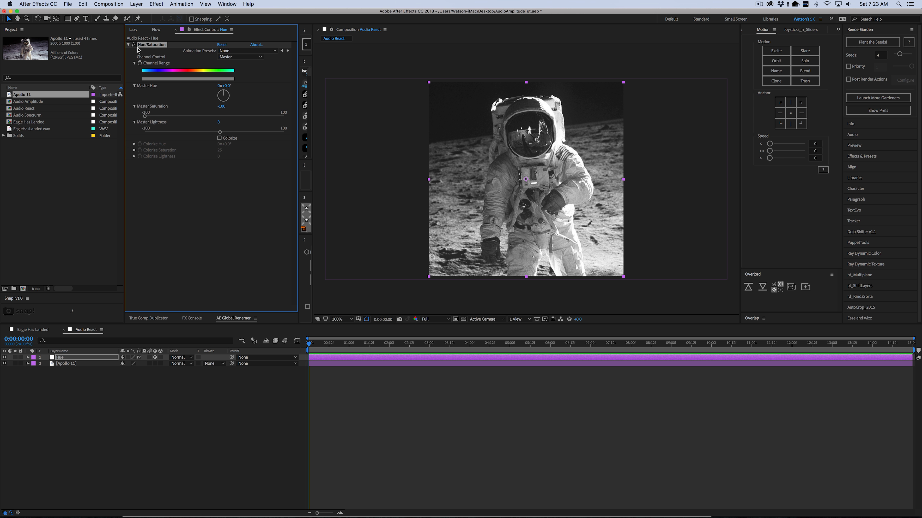
click(128, 45)
click(162, 414)
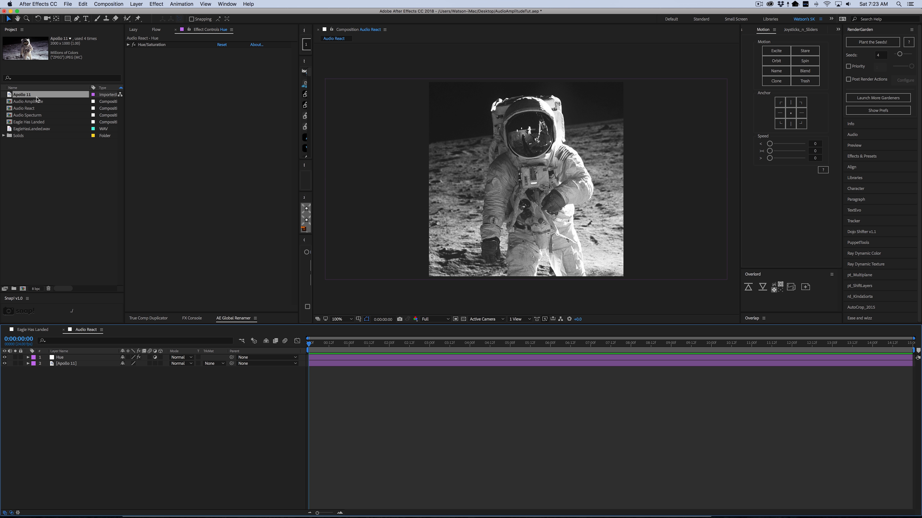
Step: Add EagleHasLanded.wav to the Audio React composition below the Apollo 11 layer
click(30, 129)
drag(30, 129, 107, 415)
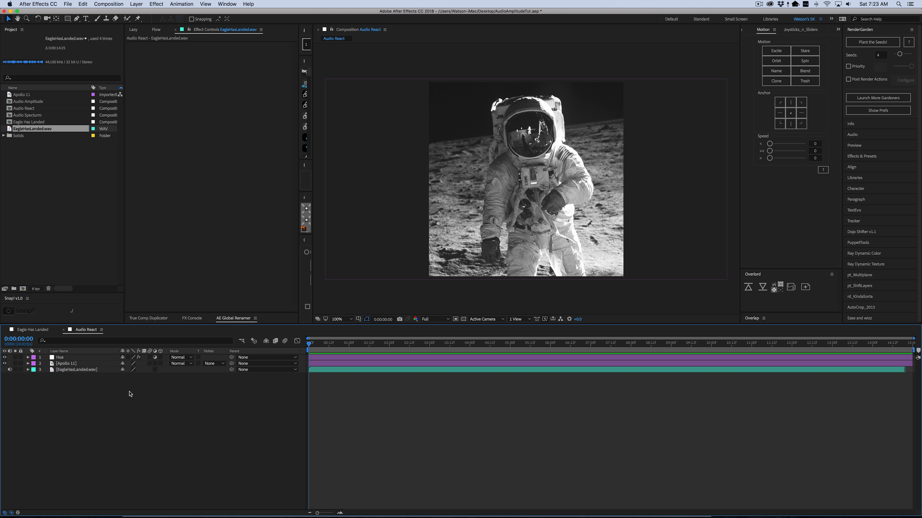
Step: Create a black 1080 x 1080 px solid named Audio Spectrum and apply the Audio Spectrum effect to it
key(super+y)
text(Audio Spectrum)
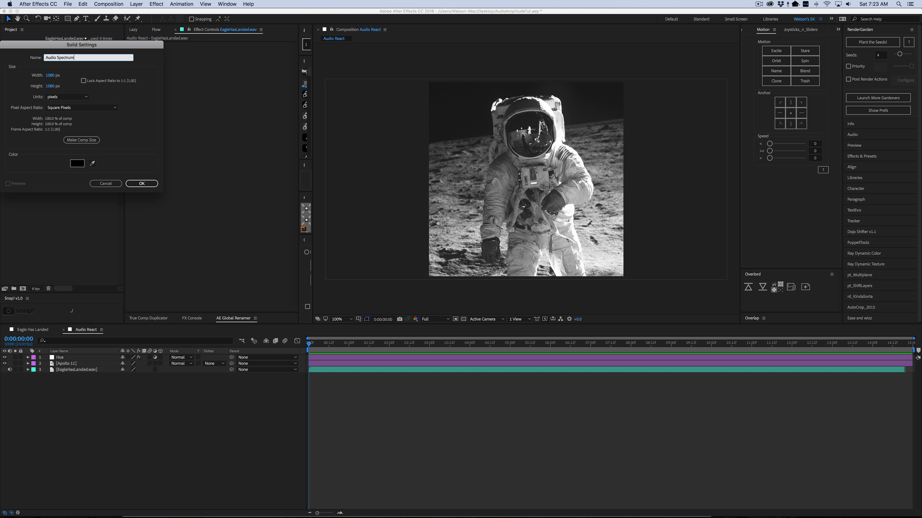
key(Return)
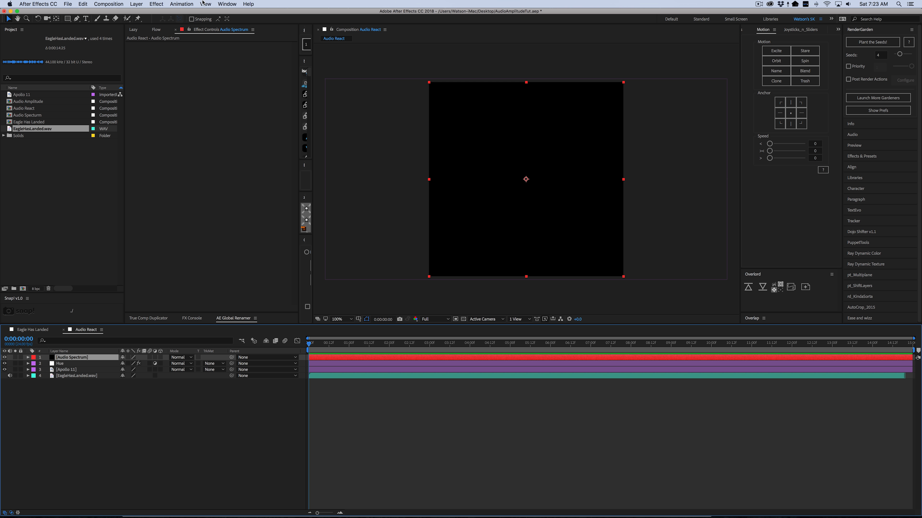
click(157, 4)
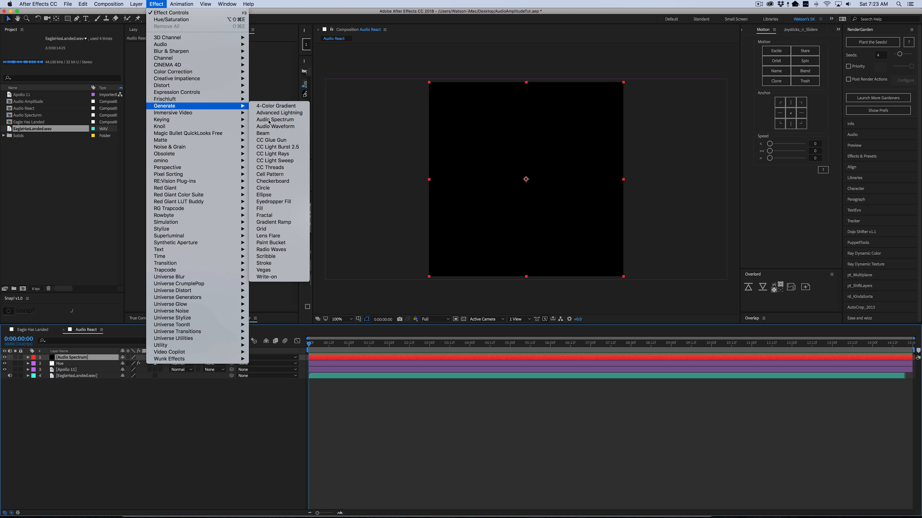
click(269, 122)
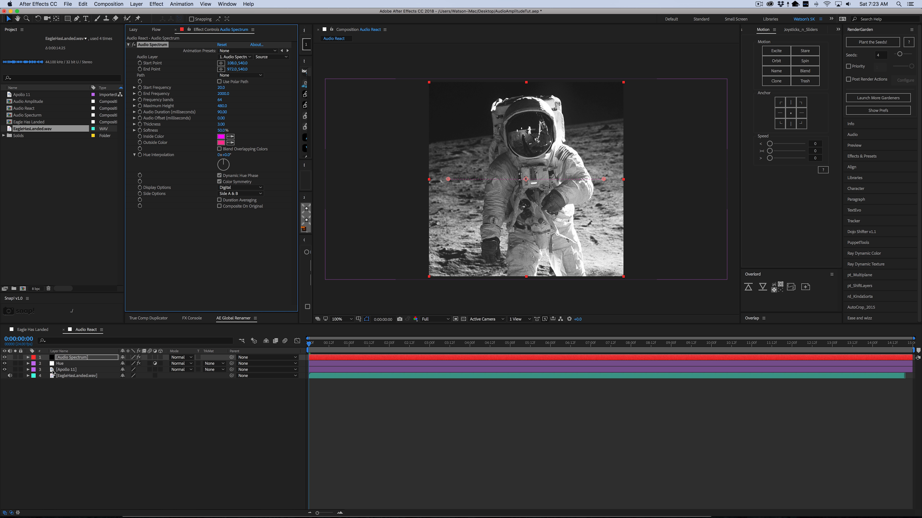
Step: Hide the Apollo 11 layer, set the effect's Audio Layer to EagleHasLanded.wav, and preview from about 0:00:01:12
click(4, 370)
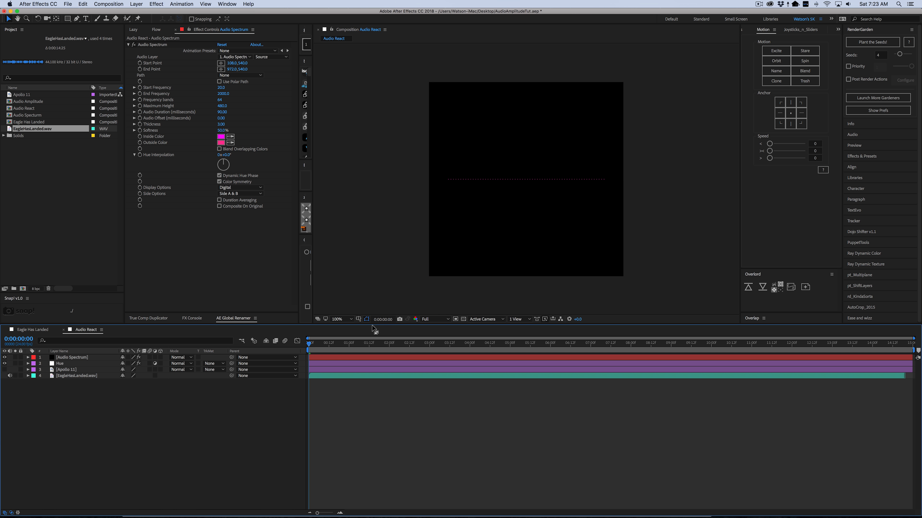
drag(329, 343, 505, 360)
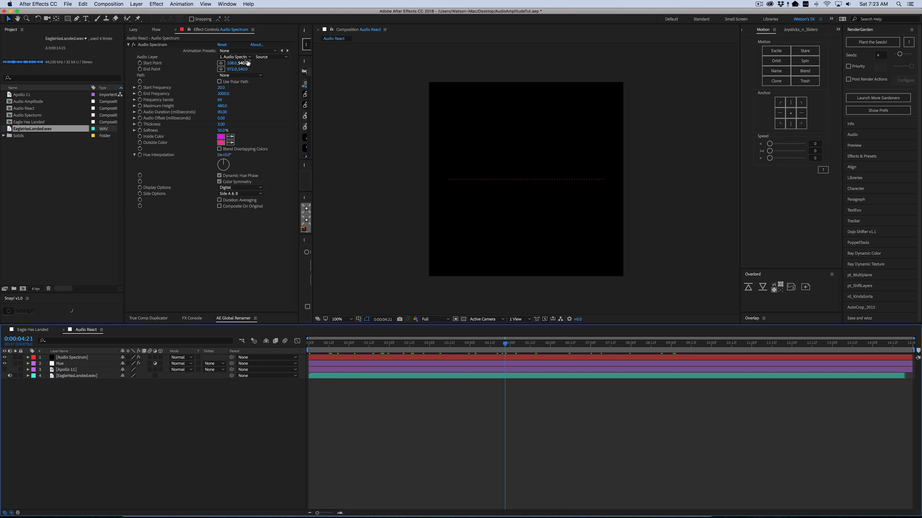
click(234, 57)
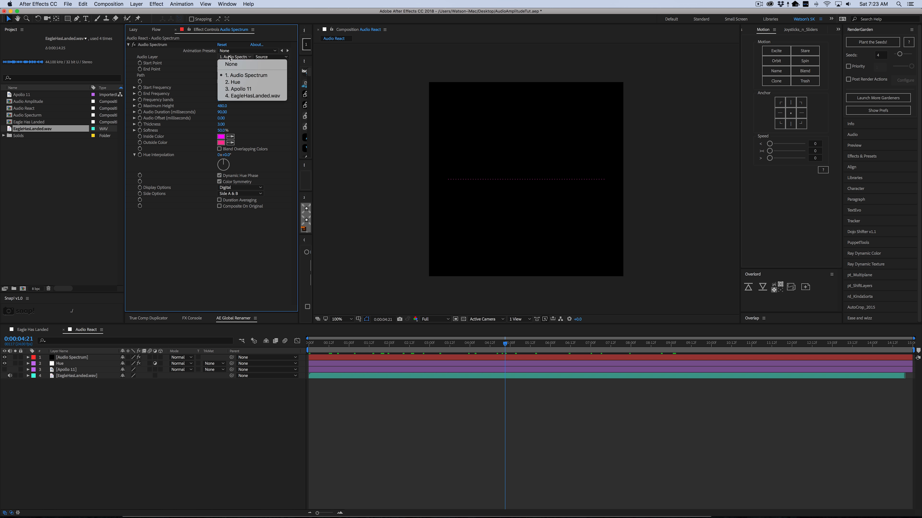
click(251, 96)
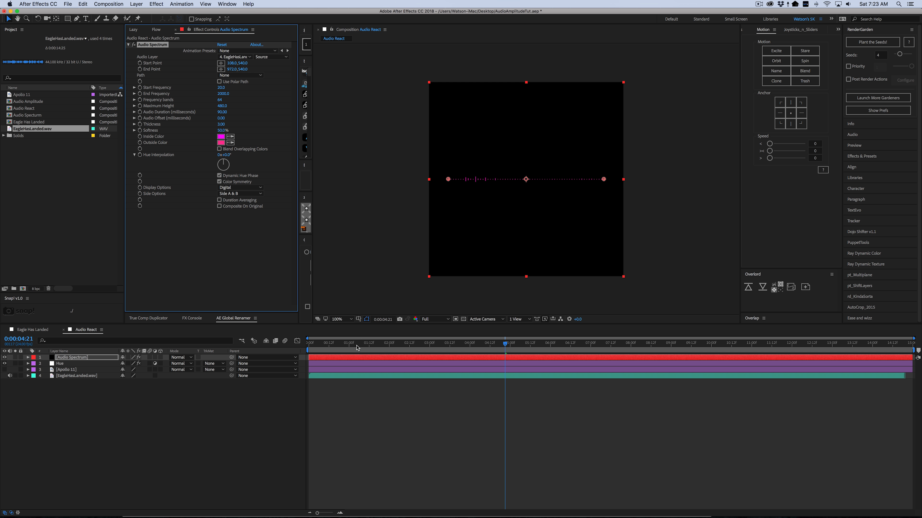
mouse_move(358, 345)
mouse_down()
mouse_move(444, 346)
mouse_move(370, 346)
mouse_up()
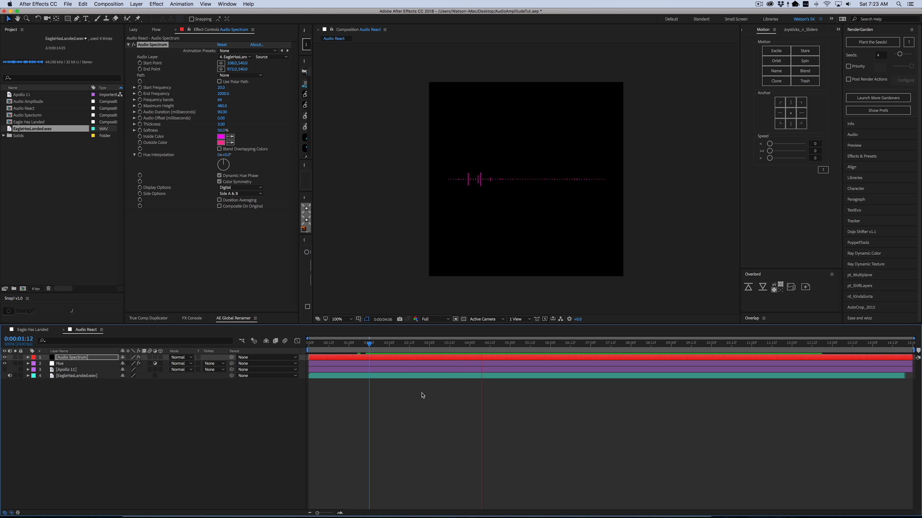
key(space)
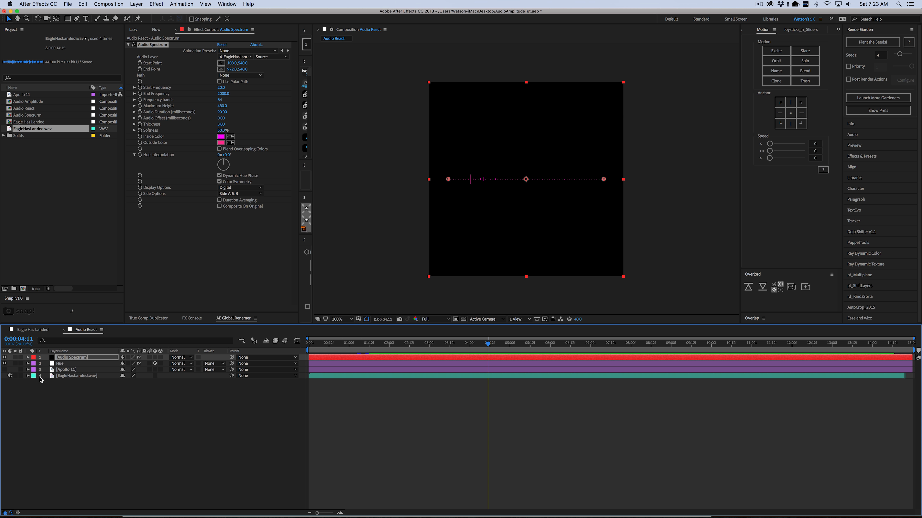
Step: Reveal the audio waveform of the EagleHasLanded.wav layer and set the current time to 0:00:04:10
click(28, 376)
click(34, 382)
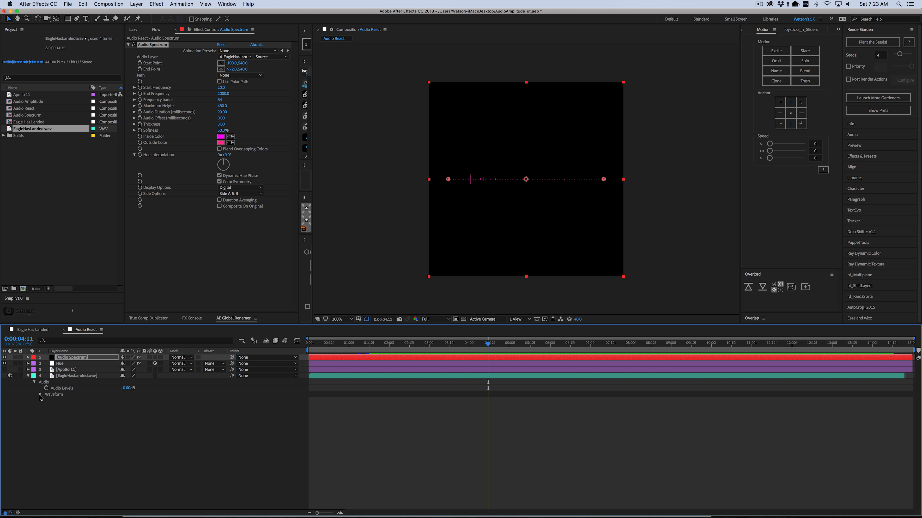
click(40, 395)
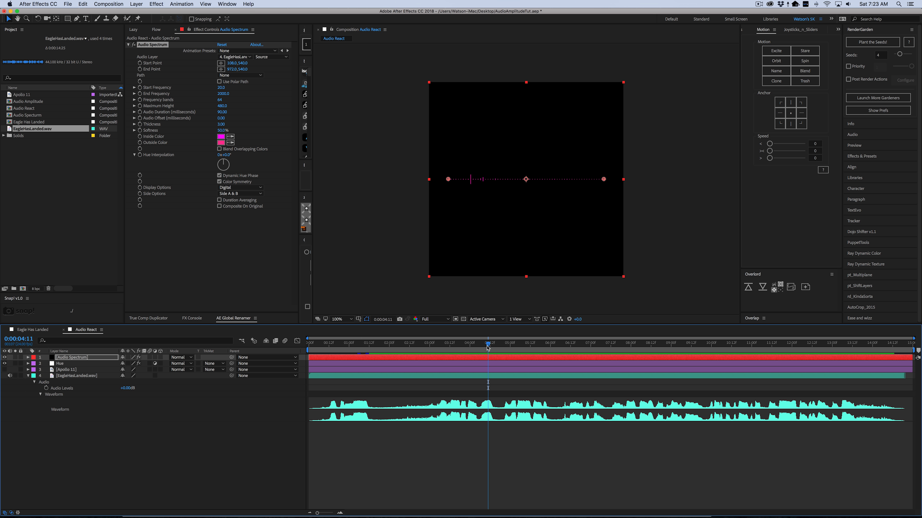
drag(488, 348, 487, 348)
click(494, 440)
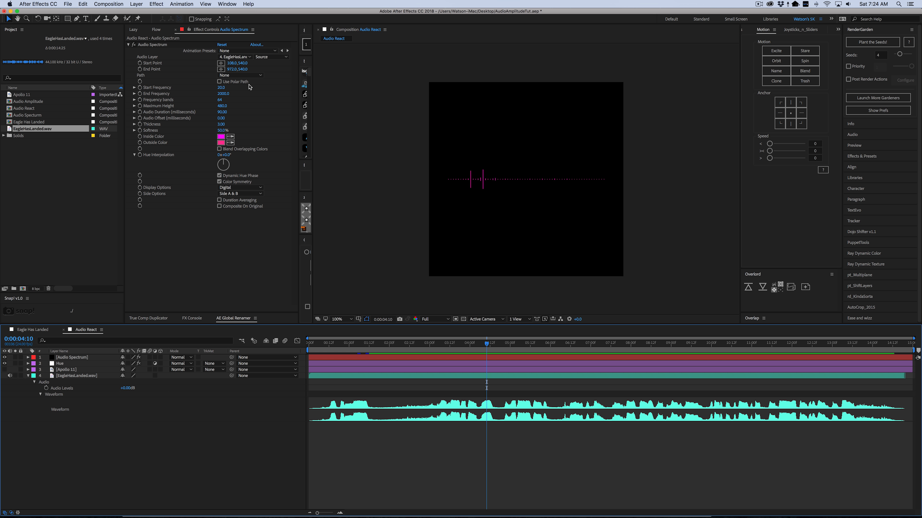
Step: Try lowering the Start Point of the Audio Spectrum effect, and undo the change
drag(242, 63, 287, 64)
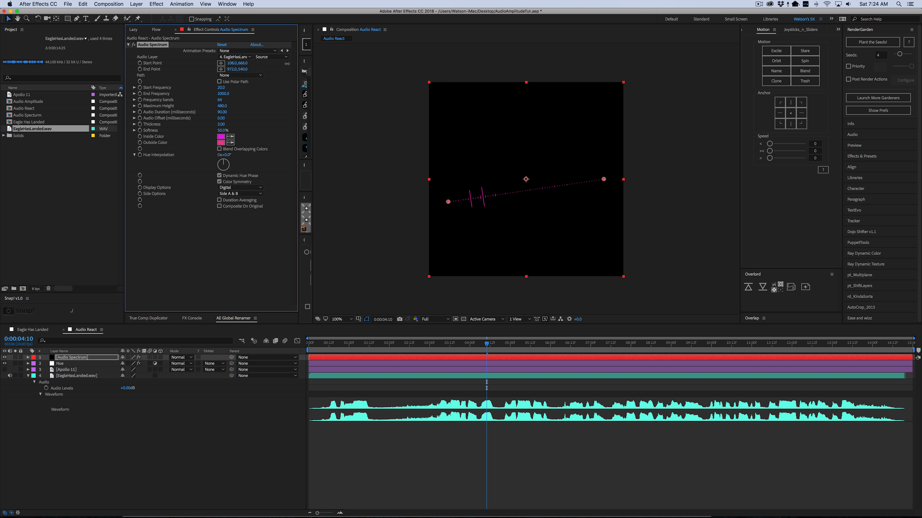
key(super+z)
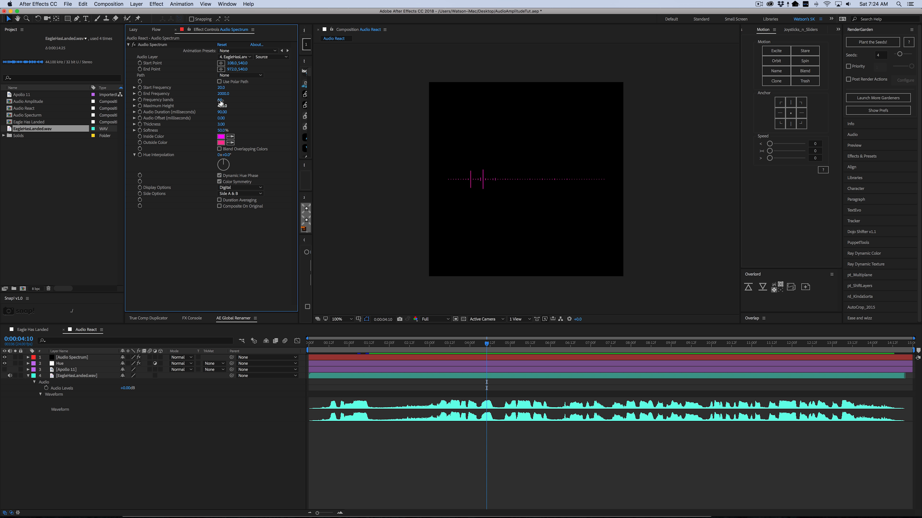
Step: Try a Start Frequency of 420 and an End Frequency of 501, preview from 0:00:06:20, and undo both frequency changes
drag(221, 87, 217, 88)
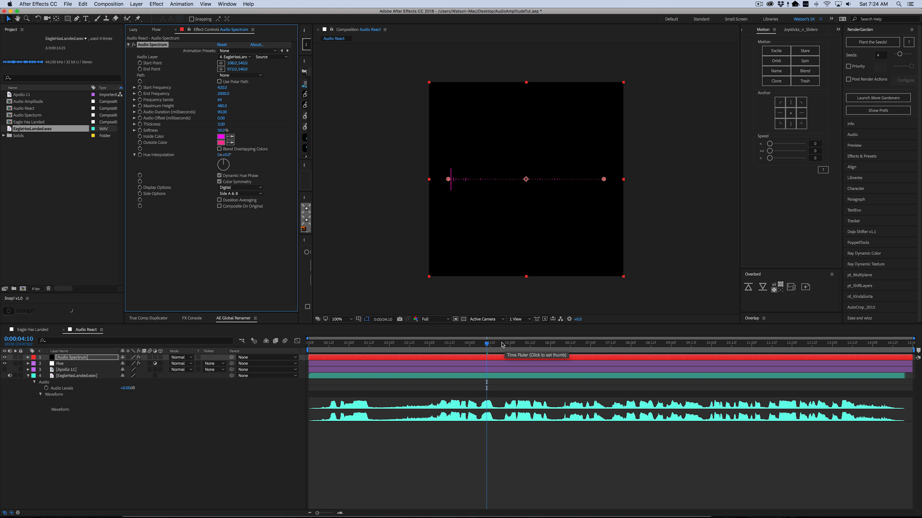
drag(487, 347, 538, 346)
click(222, 88)
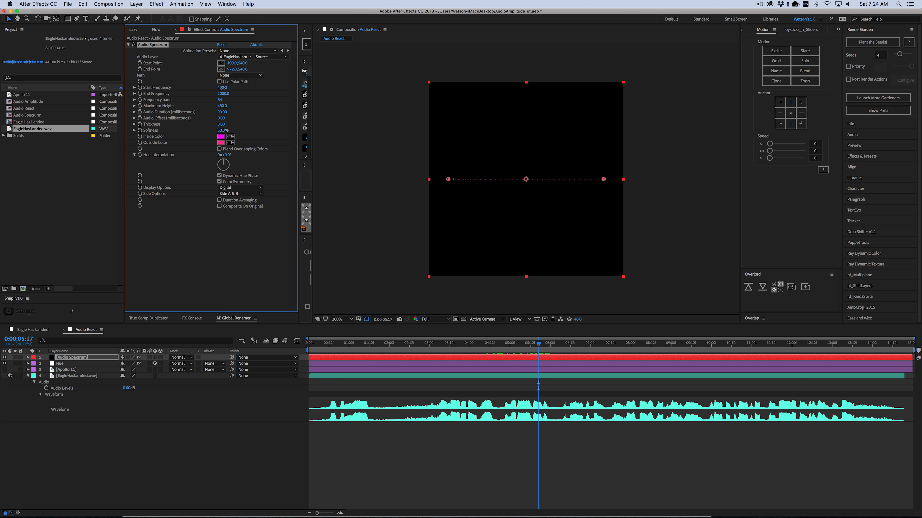
mouse_move(222, 87)
mouse_down()
mouse_move(230, 95)
mouse_move(218, 94)
mouse_up()
drag(218, 94, 214, 94)
drag(539, 347, 585, 349)
key(space)
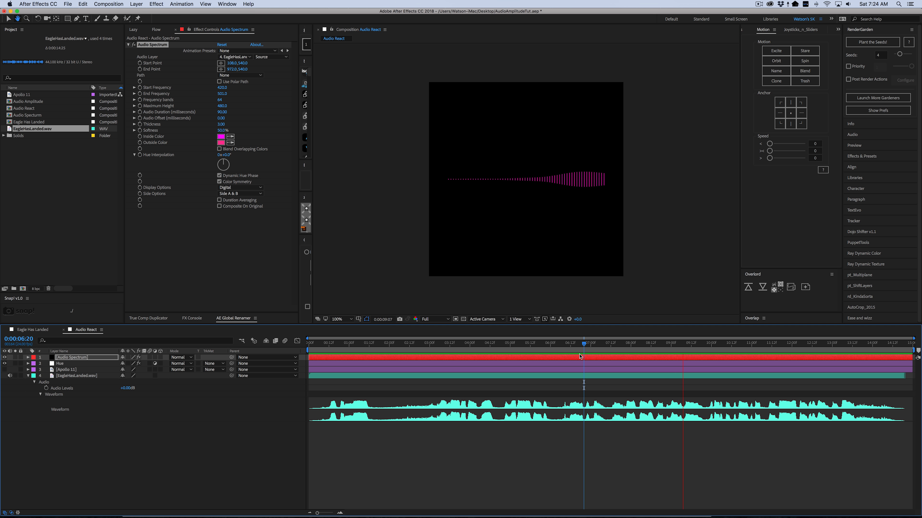
key(space)
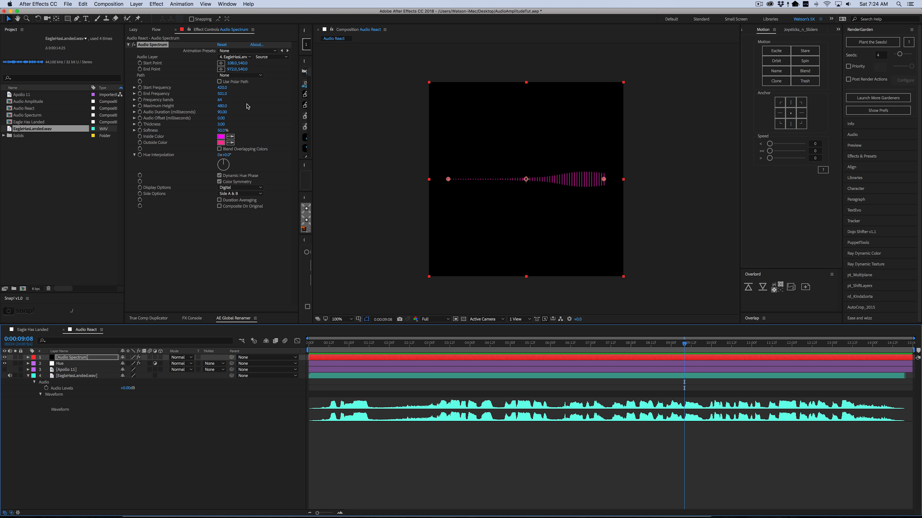
key(cmd+z)
key(cmd+z)
key(cmd+z)
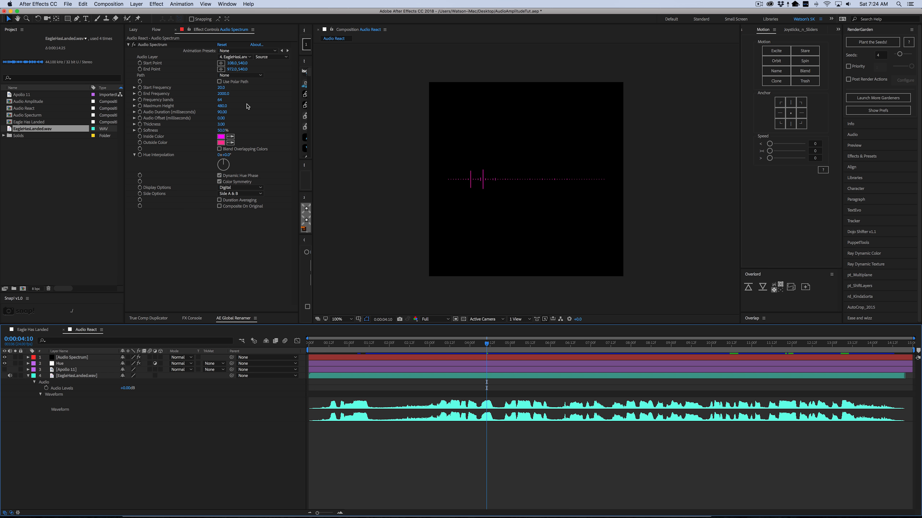
Step: Set the Start Frequency to 1, preview from 0:00:04:10, and move the current time to 0:00:05:08
drag(220, 88, 199, 89)
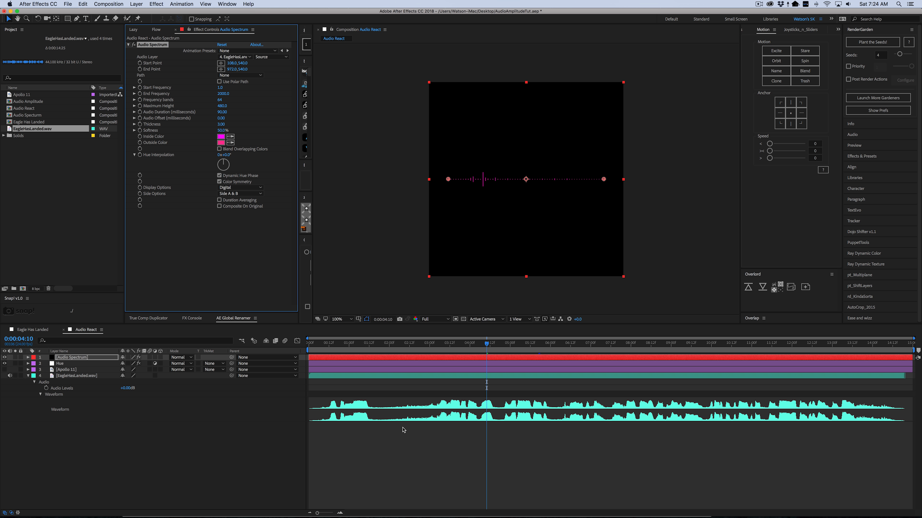
click(437, 457)
key(space)
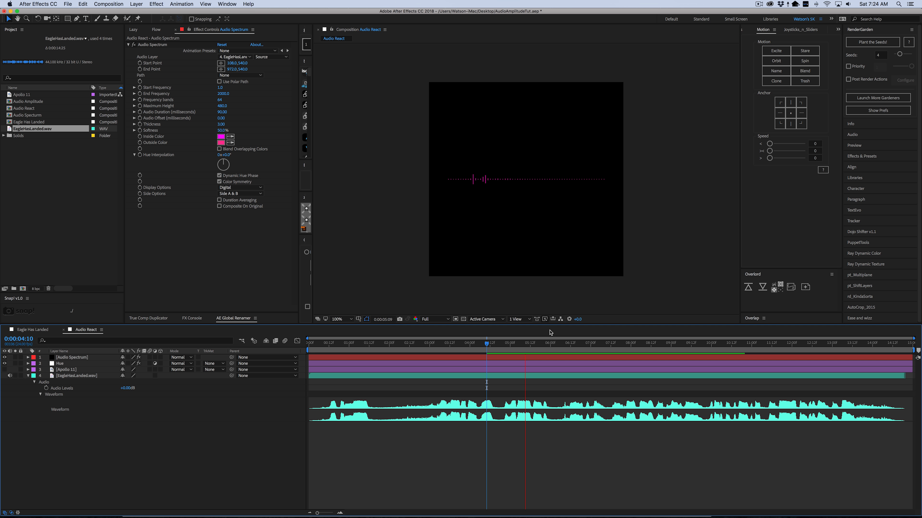
click(524, 346)
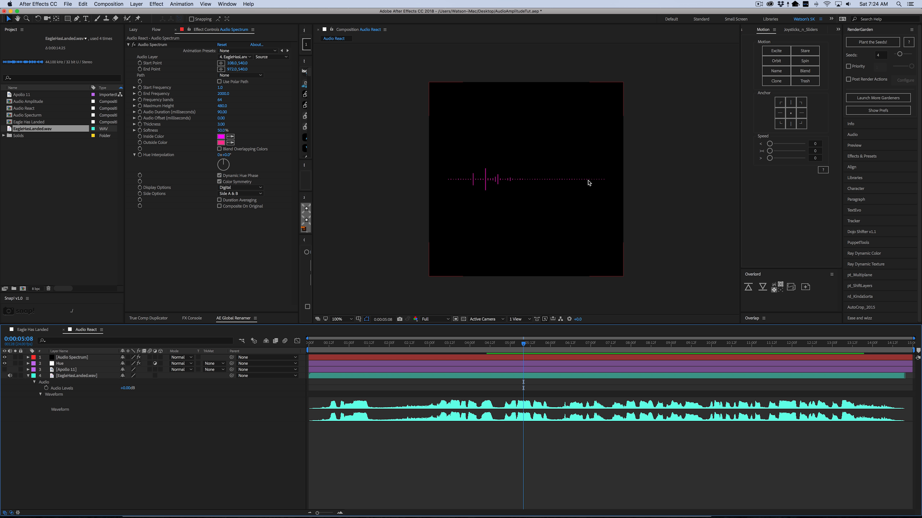
Step: Preview the spectrum with 25 Frequency Bands, and set Frequency Bands to 50
mouse_move(220, 100)
mouse_down()
mouse_move(392, 104)
mouse_move(214, 108)
mouse_up()
key(space)
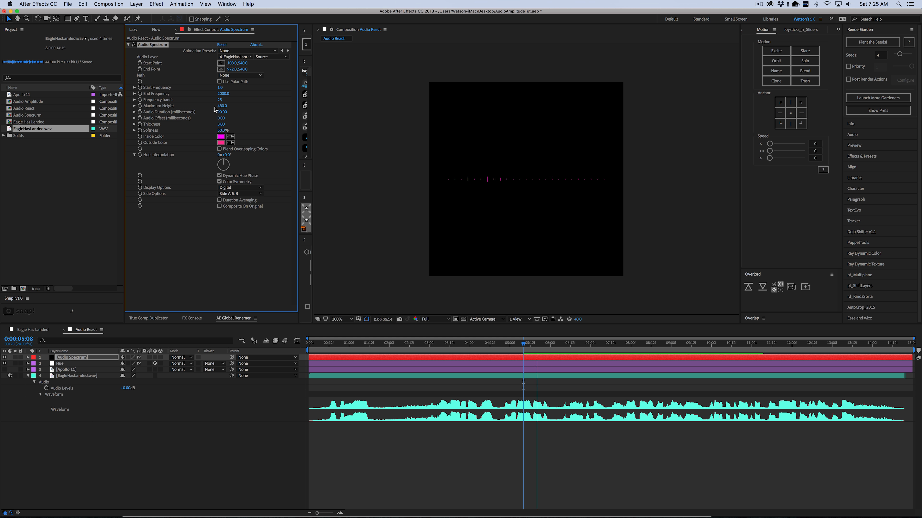
click(220, 100)
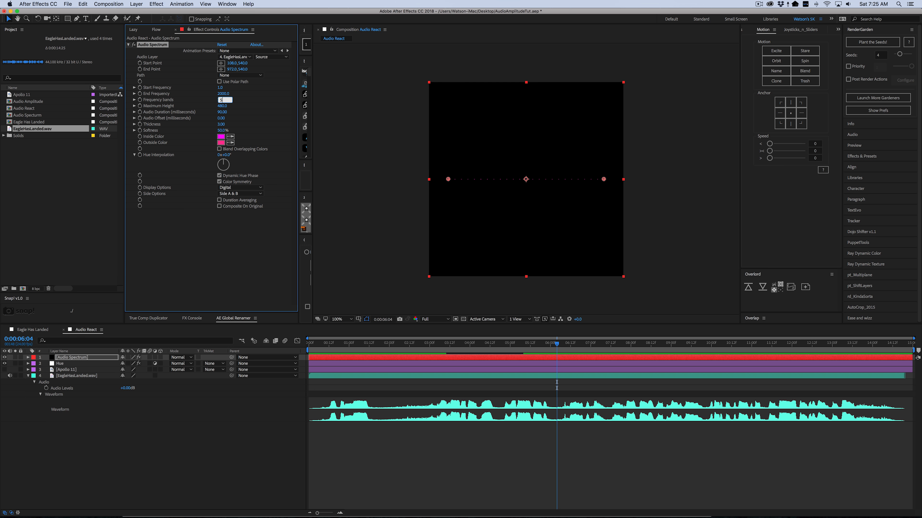
text(50)
key(Return)
click(243, 115)
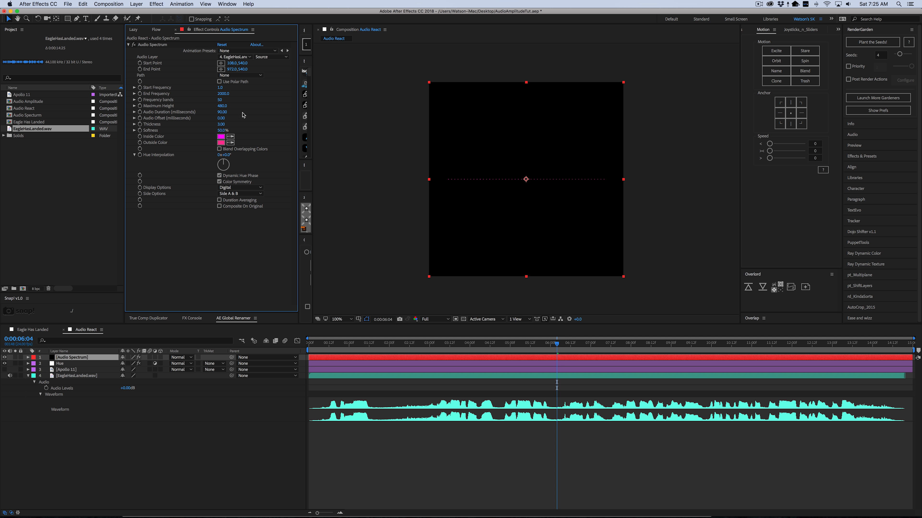
Step: Set the Maximum Height to 2290 at 0:00:03:11, preview the spectrum, and return the current time to 0:00:03:14
drag(448, 345, 448, 347)
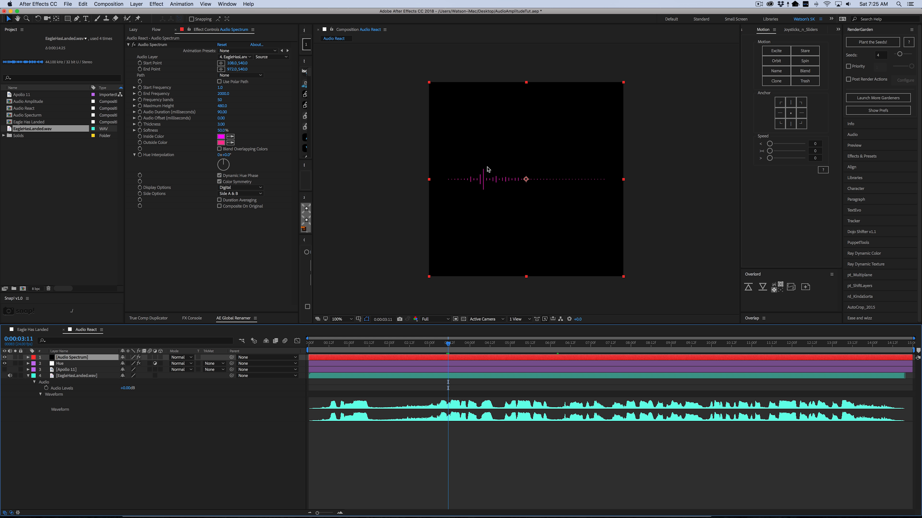
drag(222, 106, 238, 107)
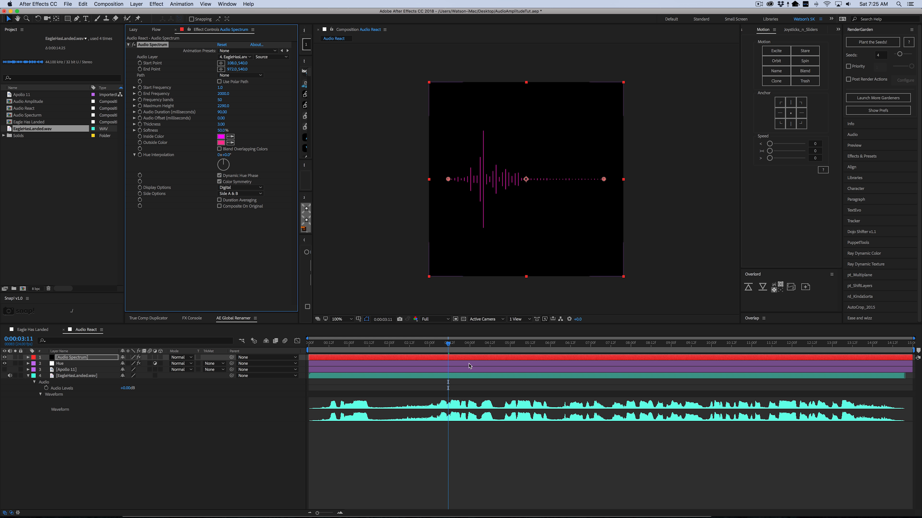
key(space)
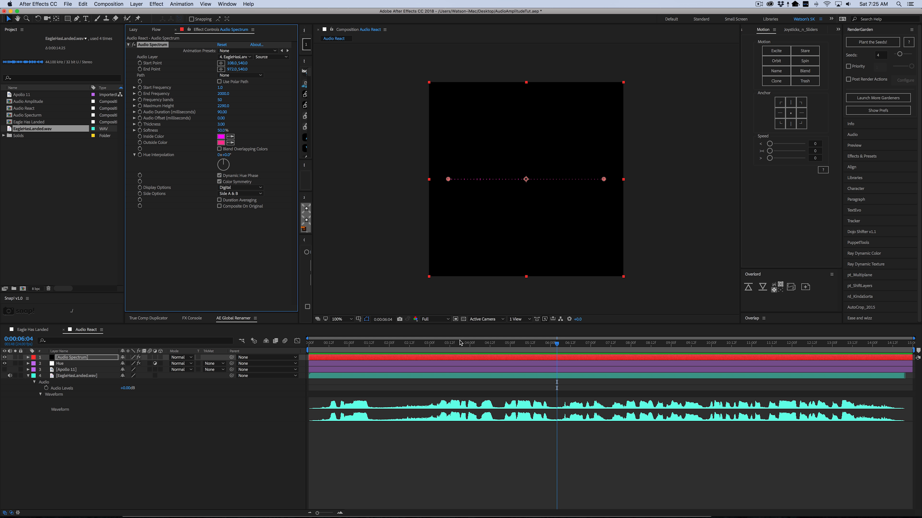
drag(450, 343, 453, 347)
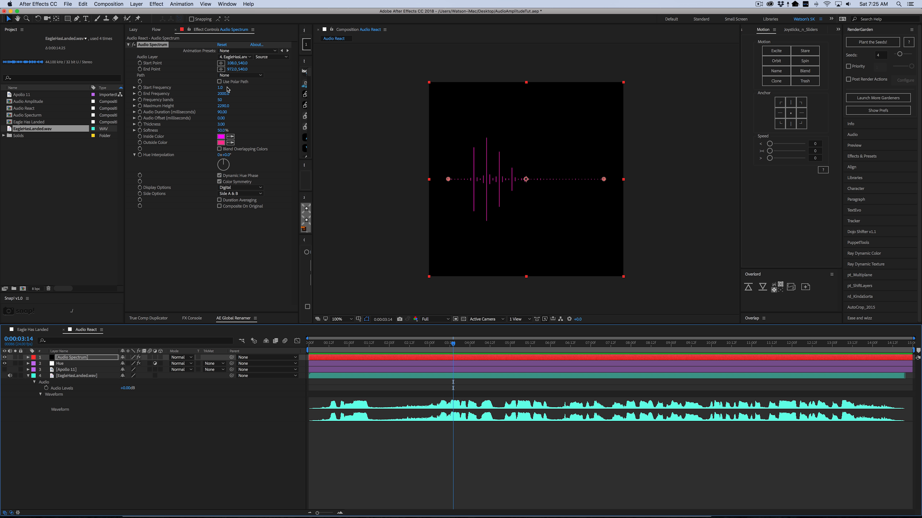
Step: Try Audio Durations of 440 and 20 milliseconds, previewing each, and undo the duration changes
drag(222, 112, 236, 112)
key(space)
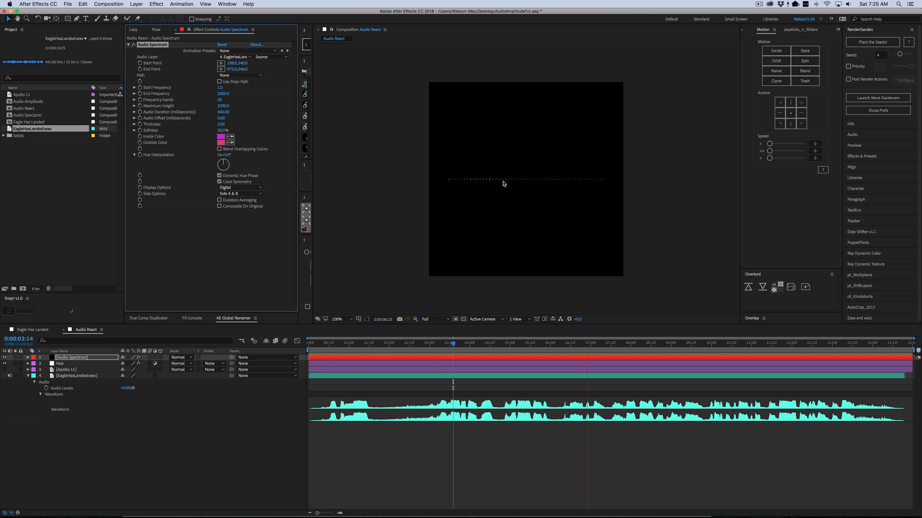
key(space)
drag(229, 112, 221, 116)
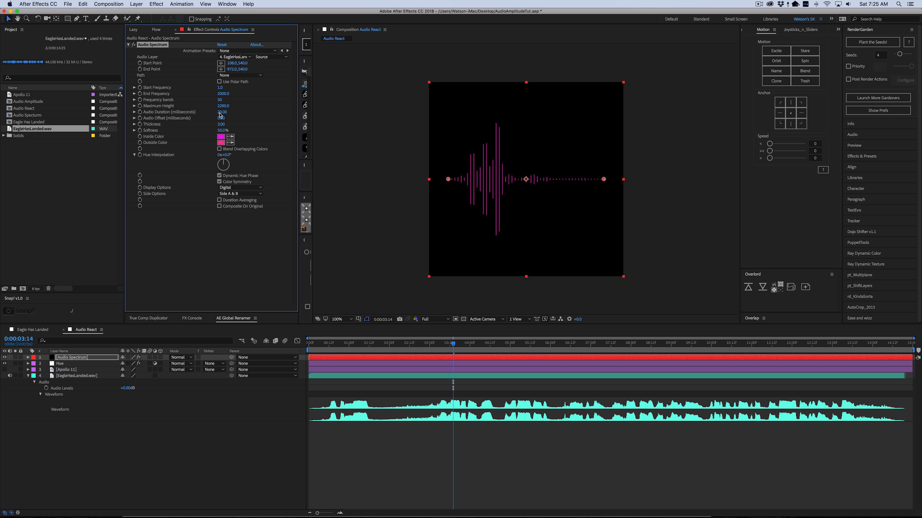
key(space)
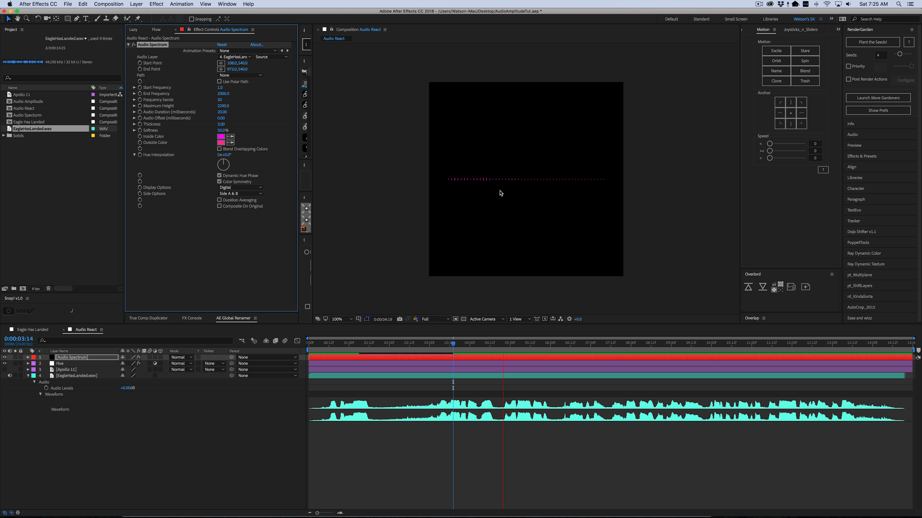
key(space)
key(super+z)
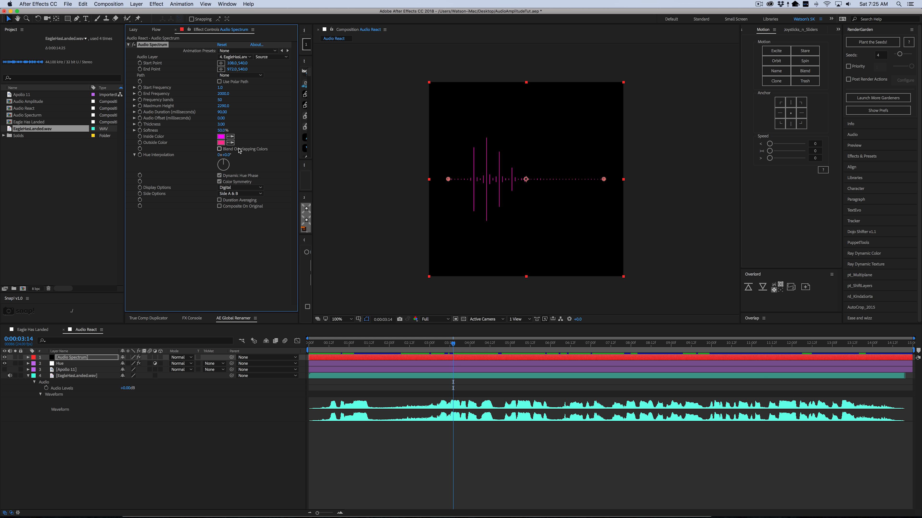
Step: Try an Audio Offset of 210 milliseconds, preview the spectrum, and undo the offset change
click(221, 118)
text(200)
key(Return)
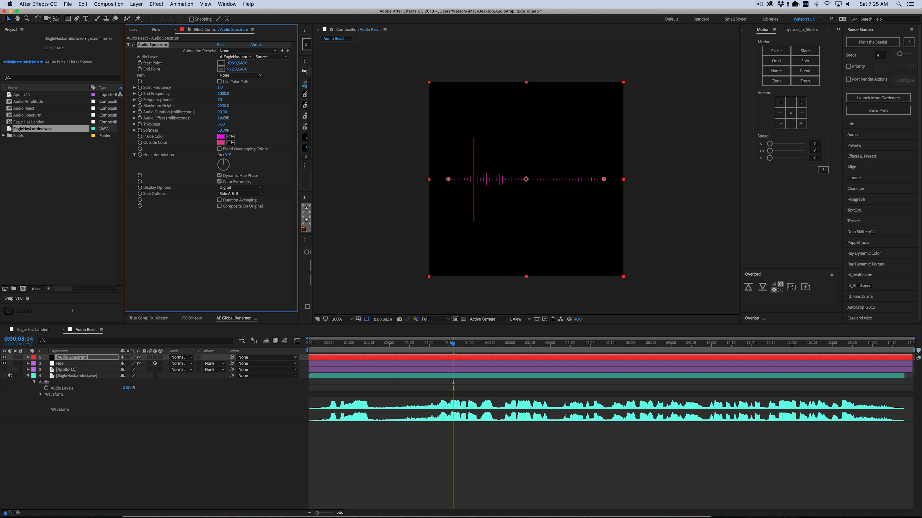
drag(228, 118, 271, 144)
key(space)
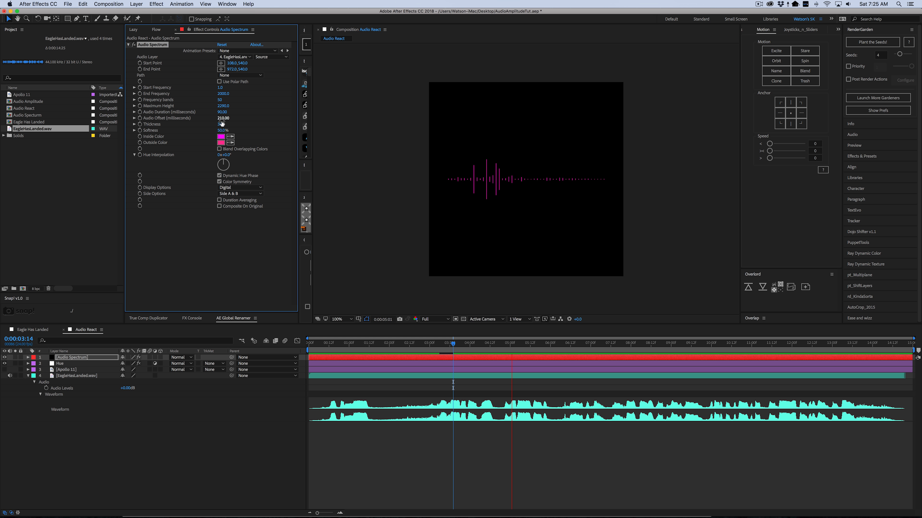
key(space)
key(super+z)
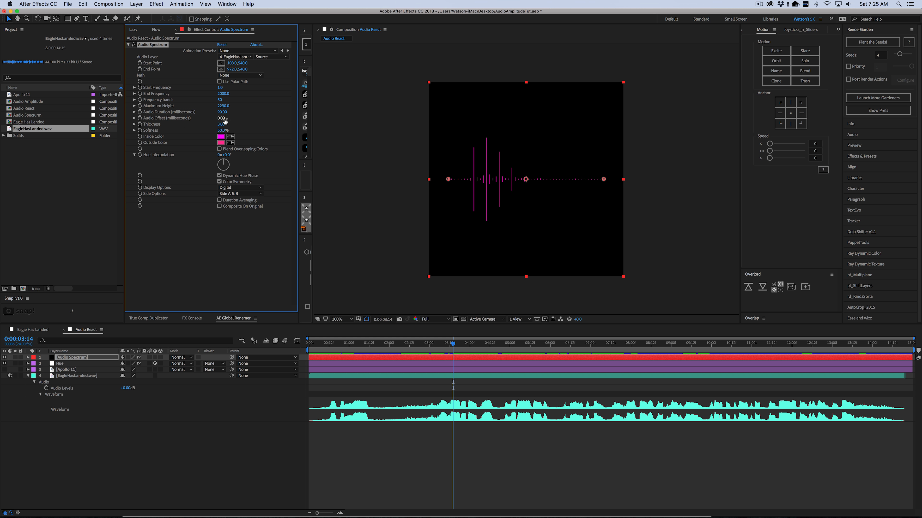
Step: Try a negative Audio Offset of -110 milliseconds, preview the spectrum, and undo it
drag(222, 119, 182, 119)
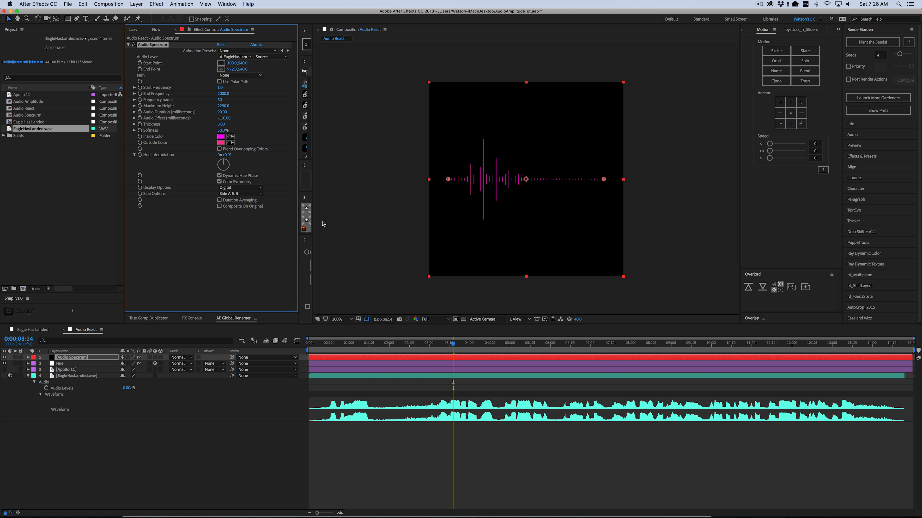
key(space)
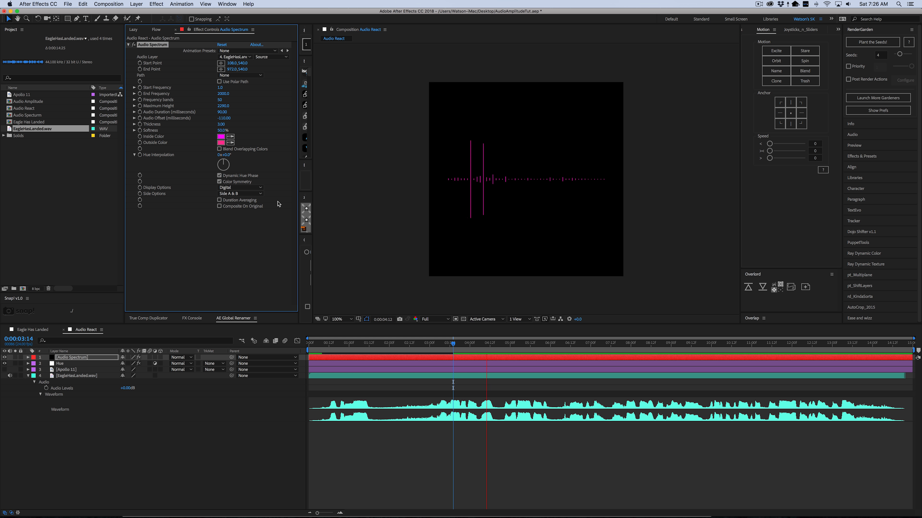
key(space)
key(super+z)
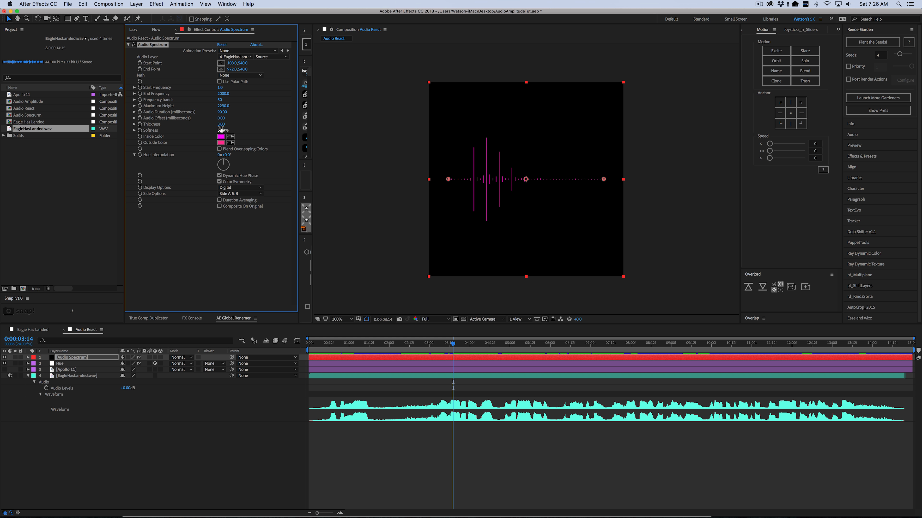
Step: Set the spectrum's Softness to 0% and its Thickness to 4
drag(223, 124, 269, 126)
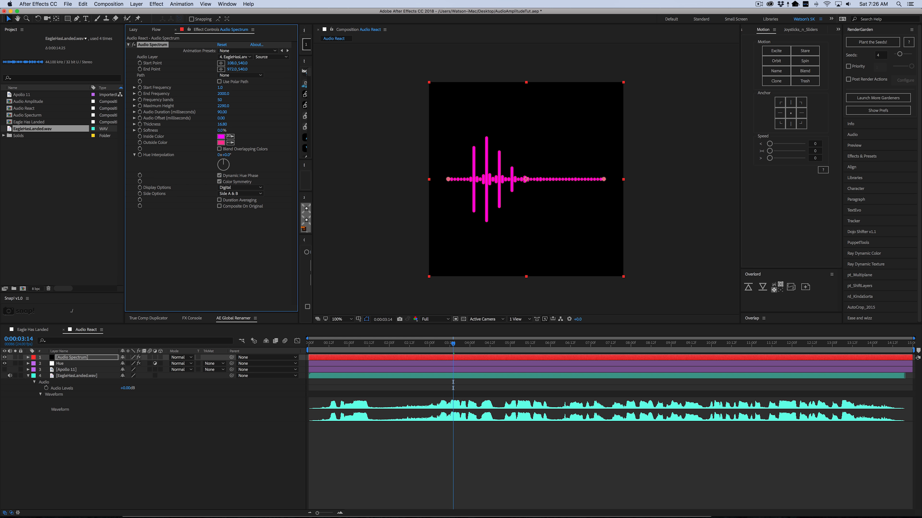
click(222, 124)
text(4)
key(Return)
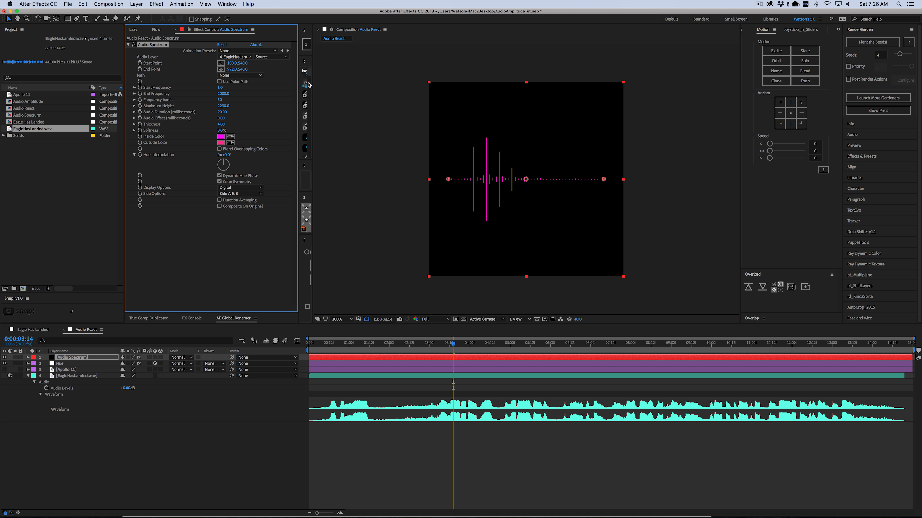
Step: Change both the Inside Color and the Outside Color of the spectrum to blue by pasting the copied colour code
click(222, 137)
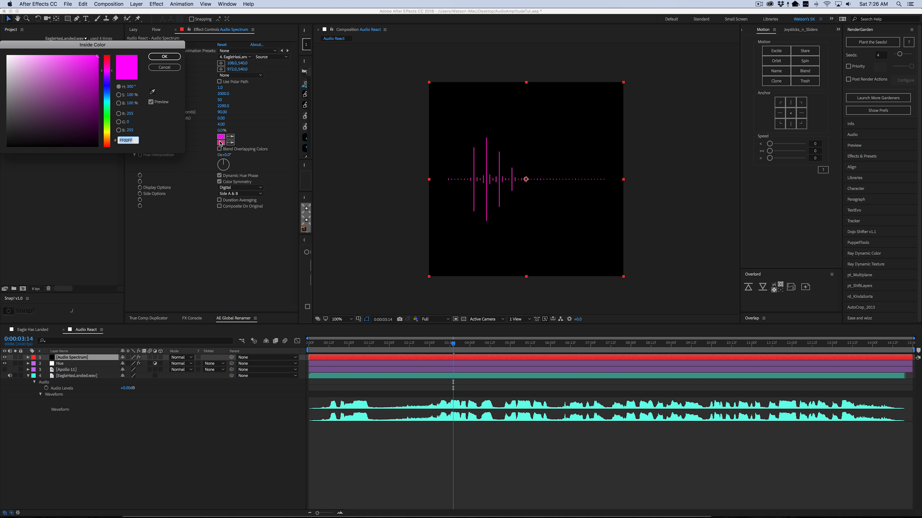
key(super+v)
key(Return)
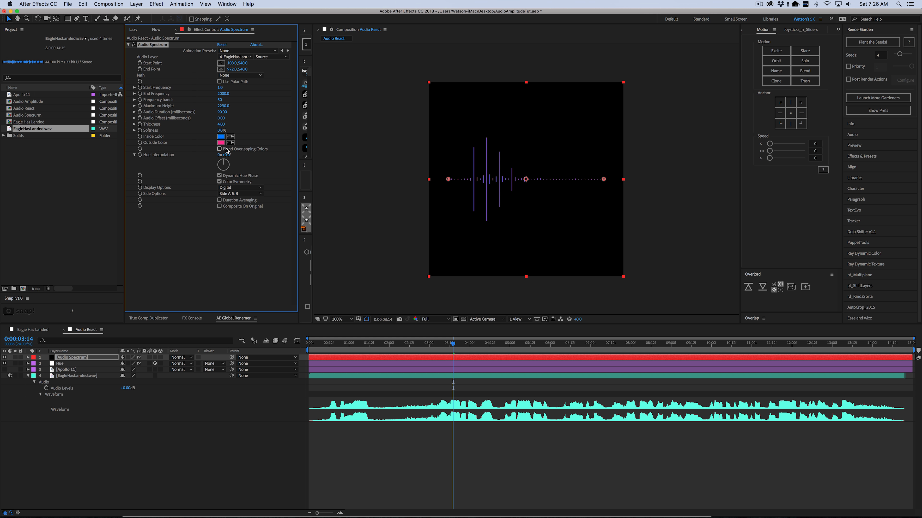
click(219, 144)
key(super+v)
key(Return)
click(251, 140)
Step: Set the Audio Spectrum effect's Hue Interpolation to 129°
click(226, 155)
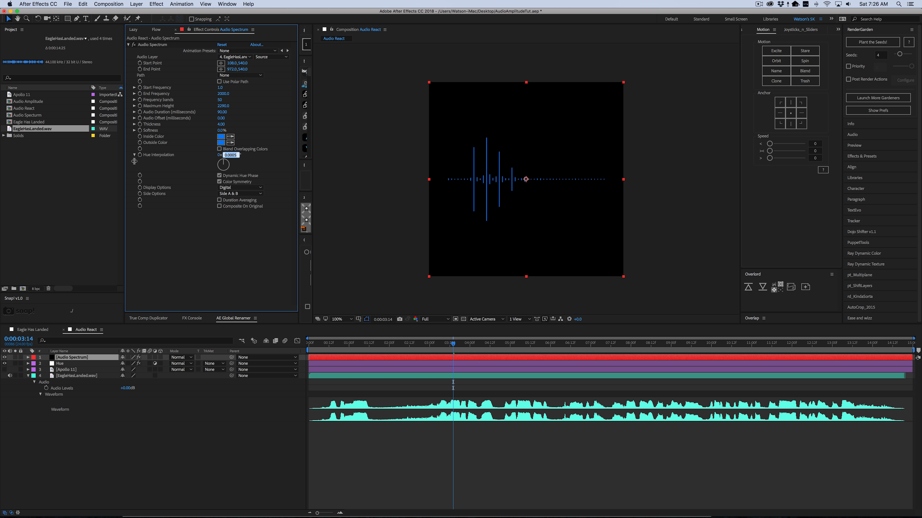
text(125)
key(Return)
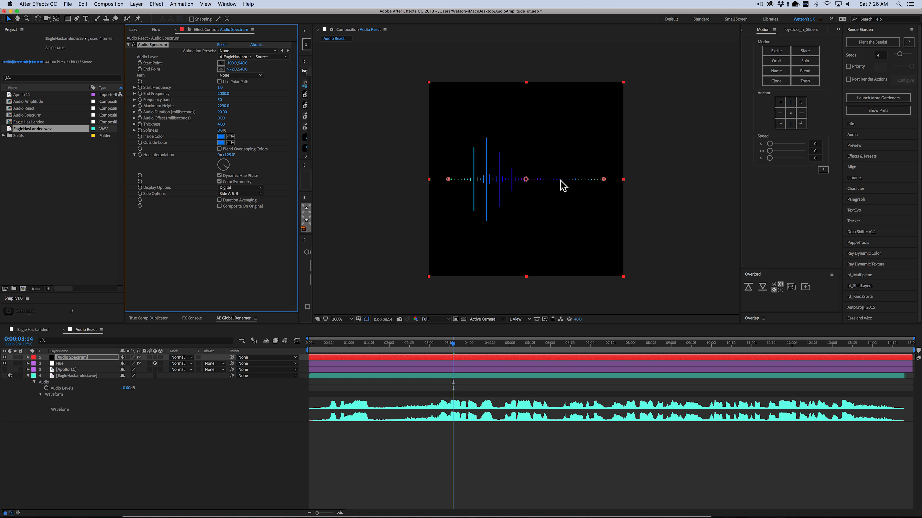
click(245, 227)
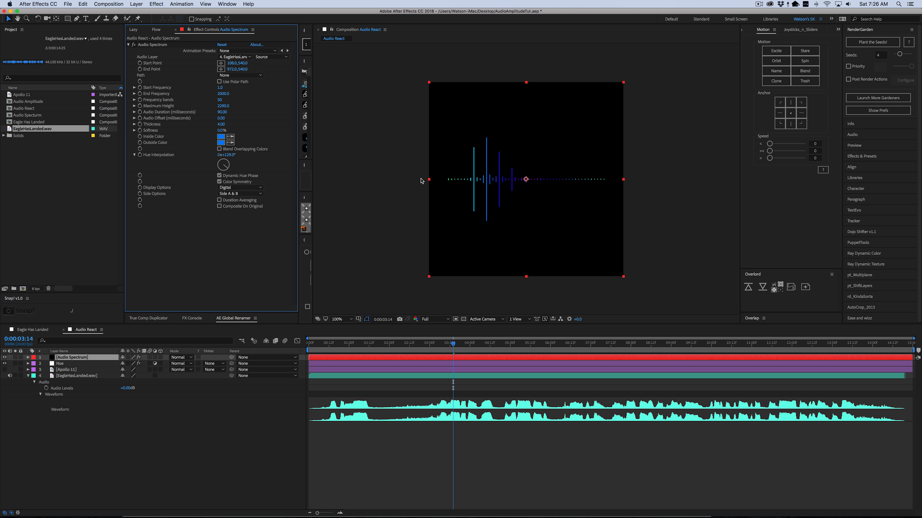
Step: Turn off Color Symmetry for the spectrum and preview the colours around the three-to-four-second mark
click(219, 182)
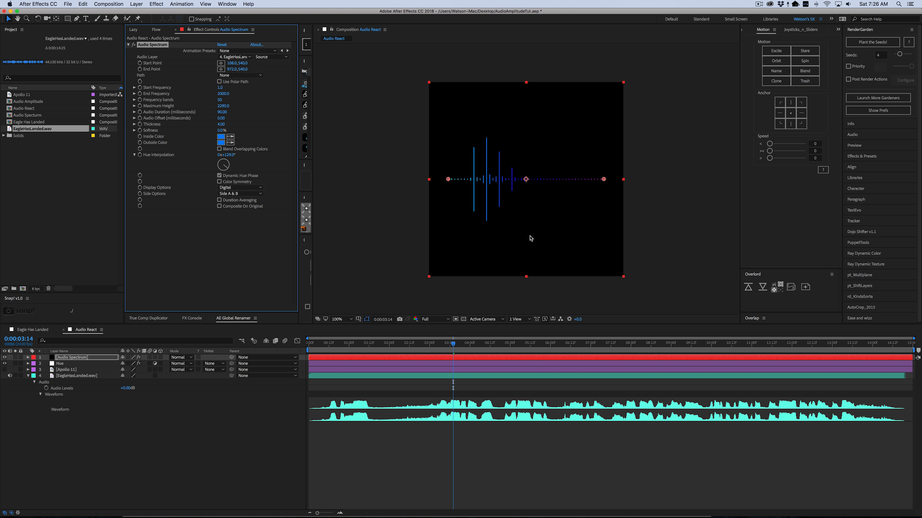
click(248, 211)
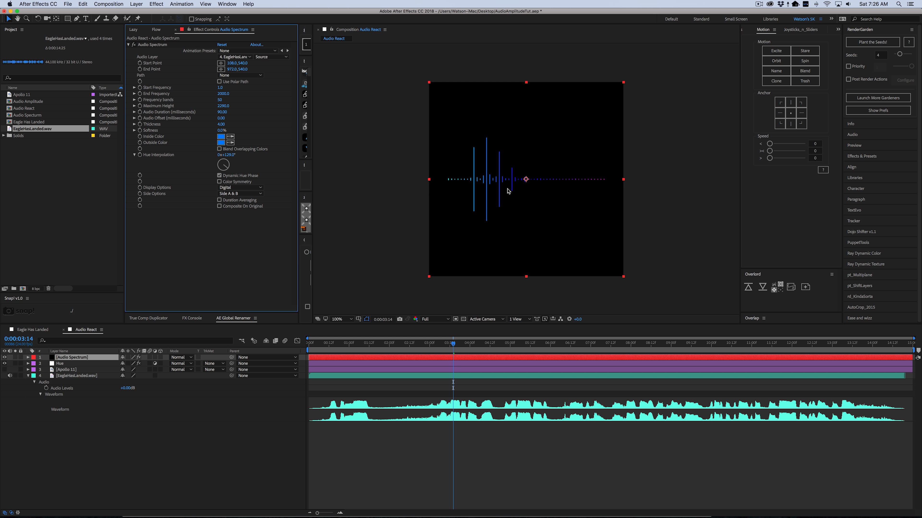
key(space)
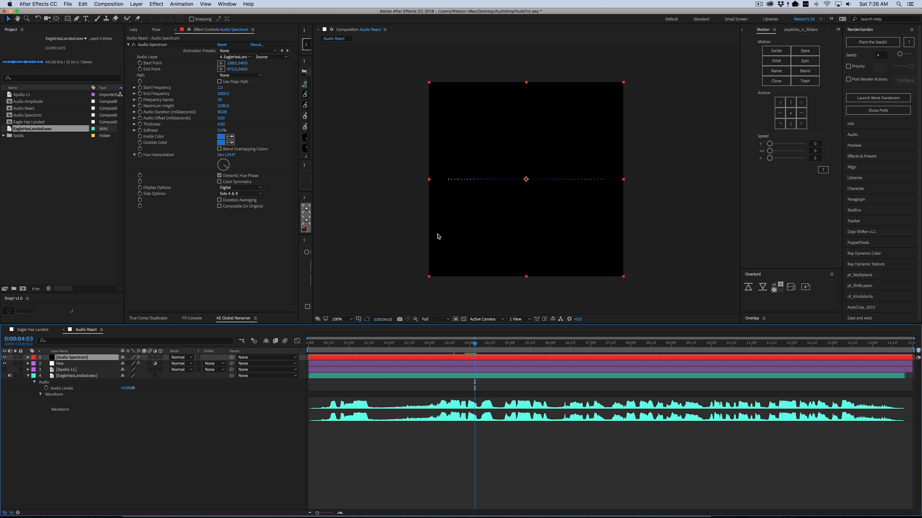
drag(474, 347, 459, 351)
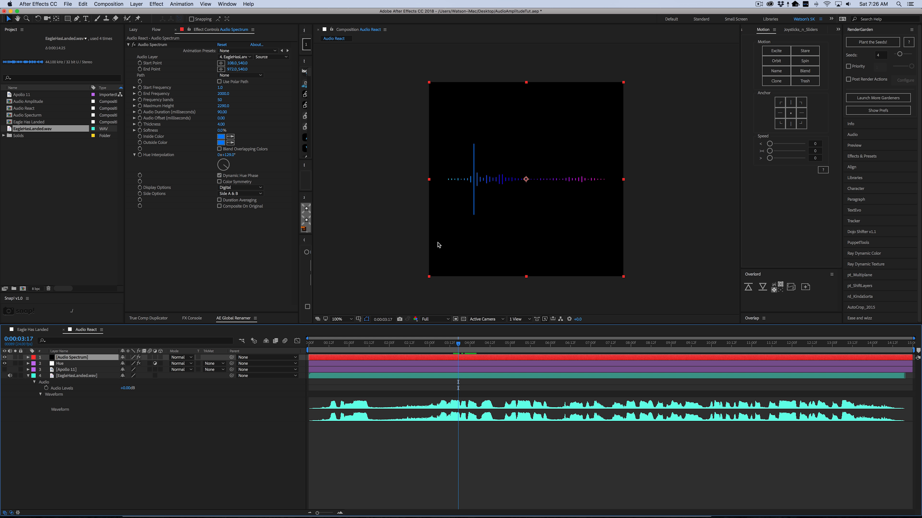
click(464, 345)
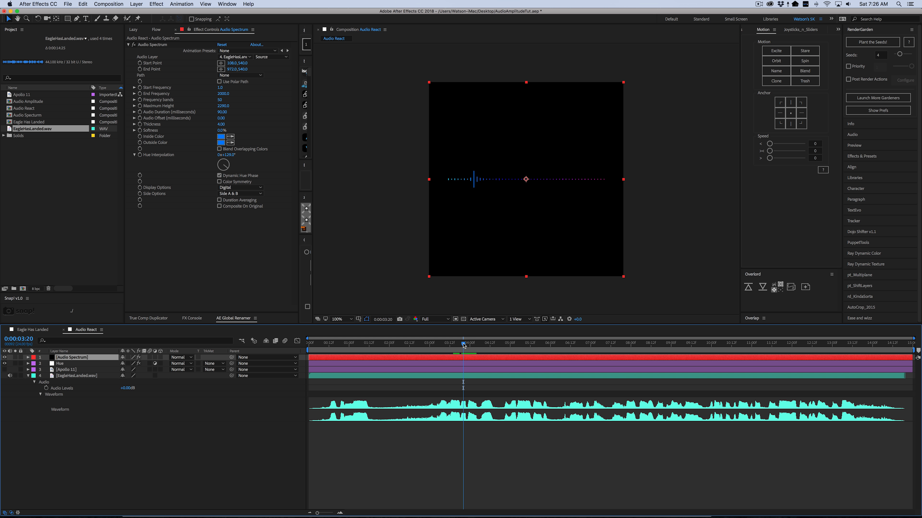
drag(464, 346, 462, 346)
Step: Try the spectrum with Dynamic Hue Phase off, preview it, and turn the option on again
click(219, 176)
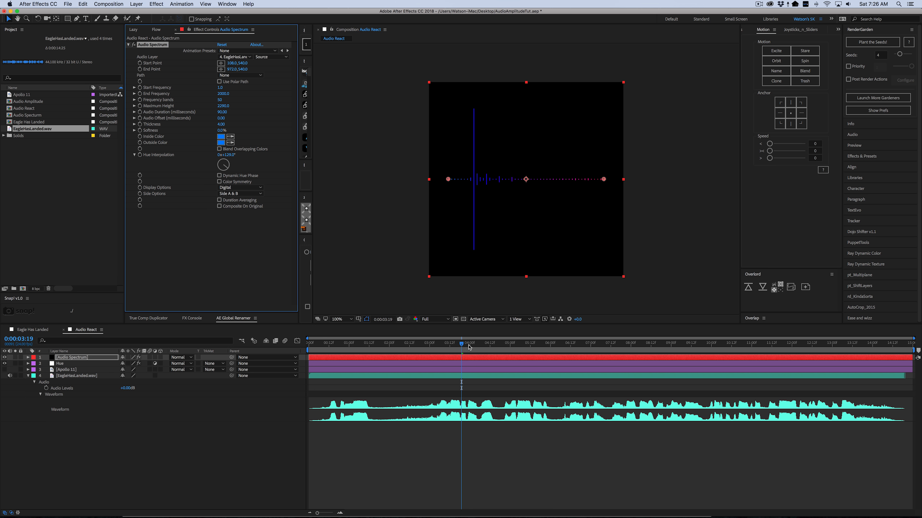
drag(469, 347, 530, 347)
key(space)
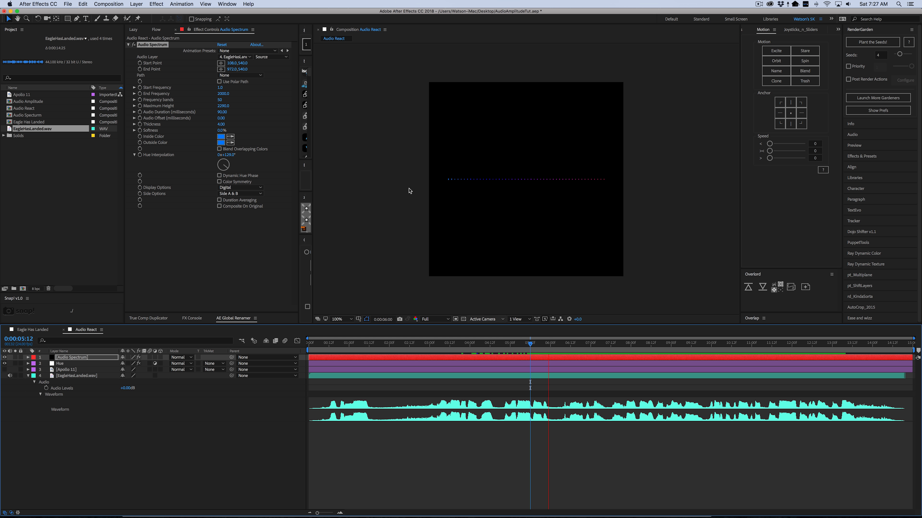
key(space)
click(220, 176)
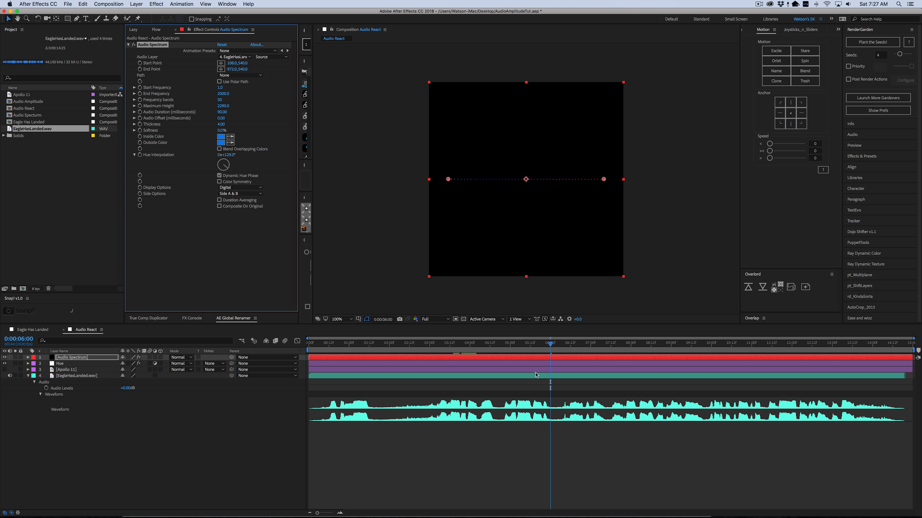
Step: Try the Analog lines and Analog dots Display Options at 0:00:03:16, and return to Digital
drag(490, 353, 457, 353)
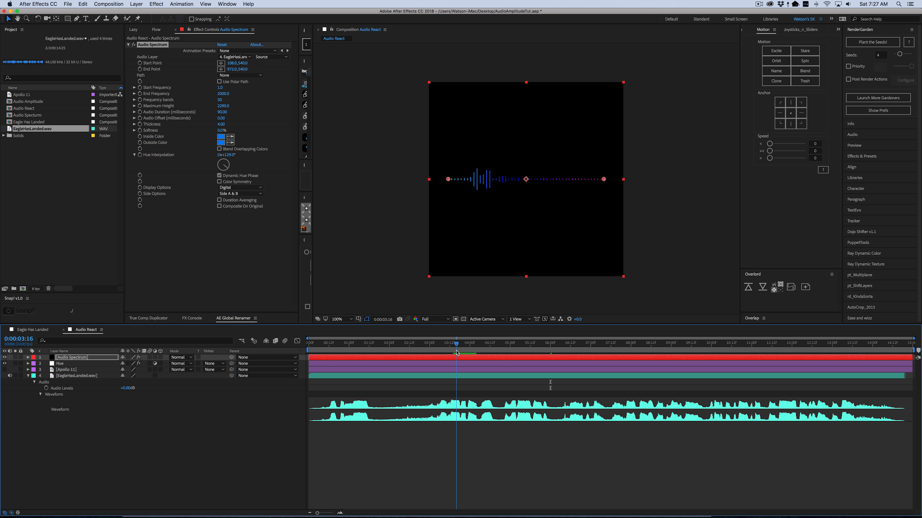
click(226, 188)
click(226, 189)
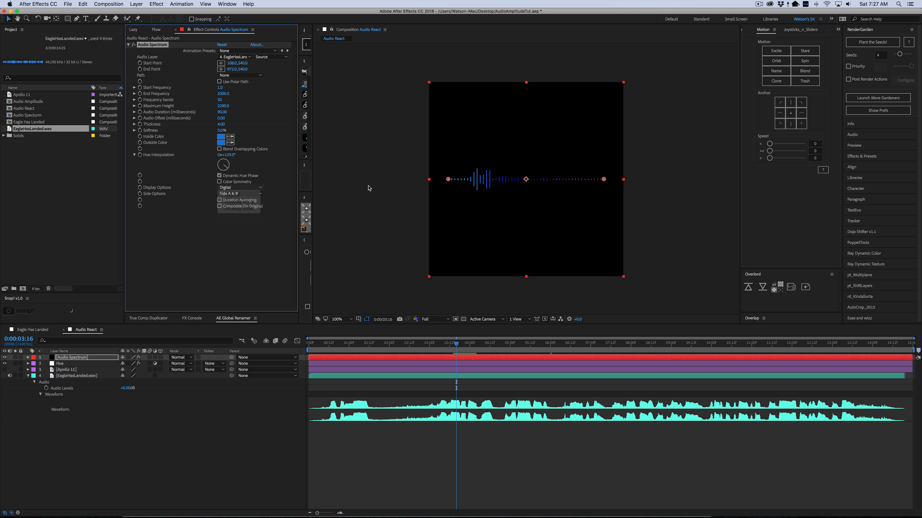
click(221, 188)
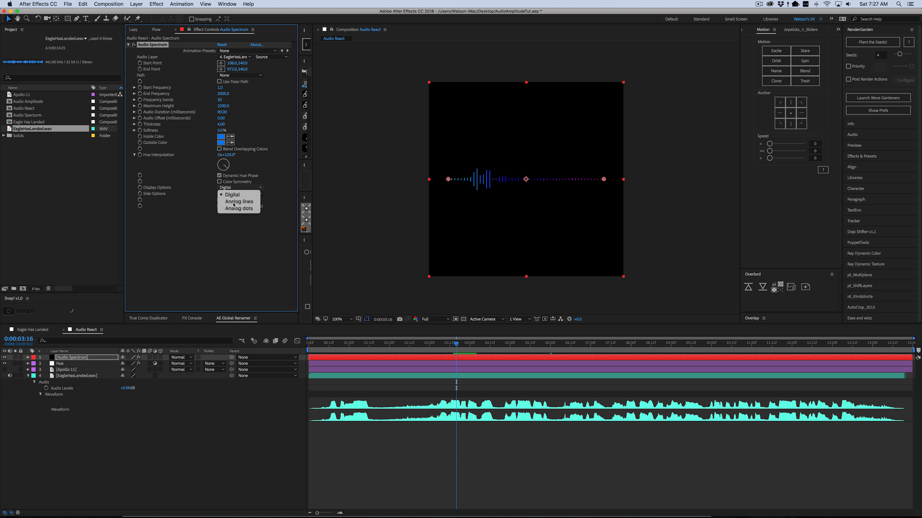
click(232, 195)
click(229, 187)
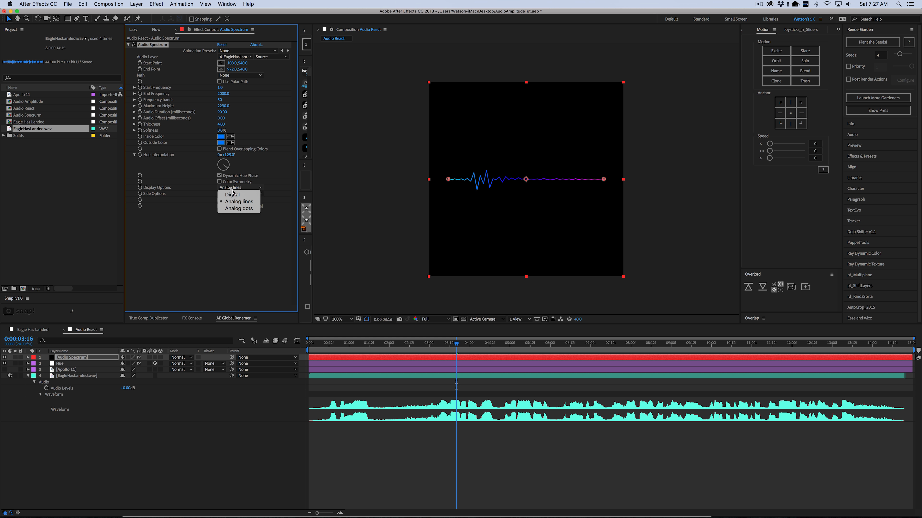
click(236, 209)
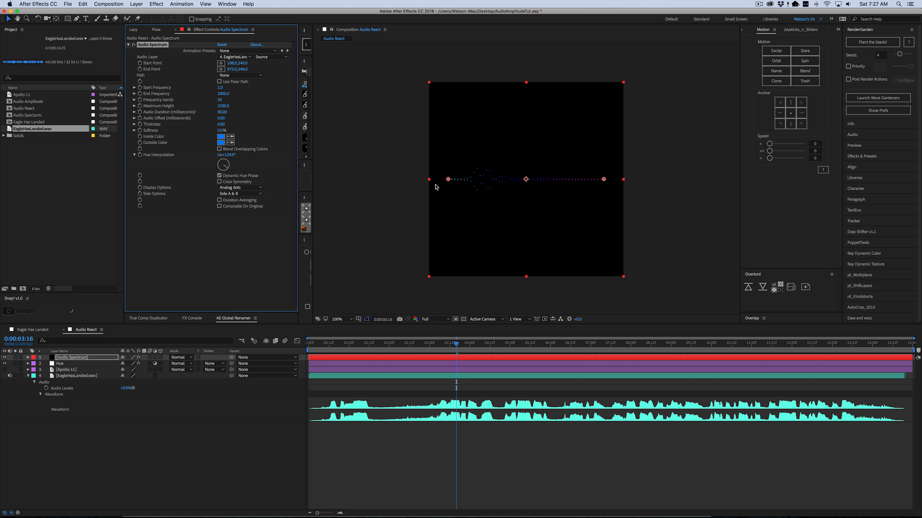
click(240, 188)
click(231, 193)
Step: Try Side A as the spectrum's Side Options, check it at 0:00:03:19, and restore Side A & B
click(236, 193)
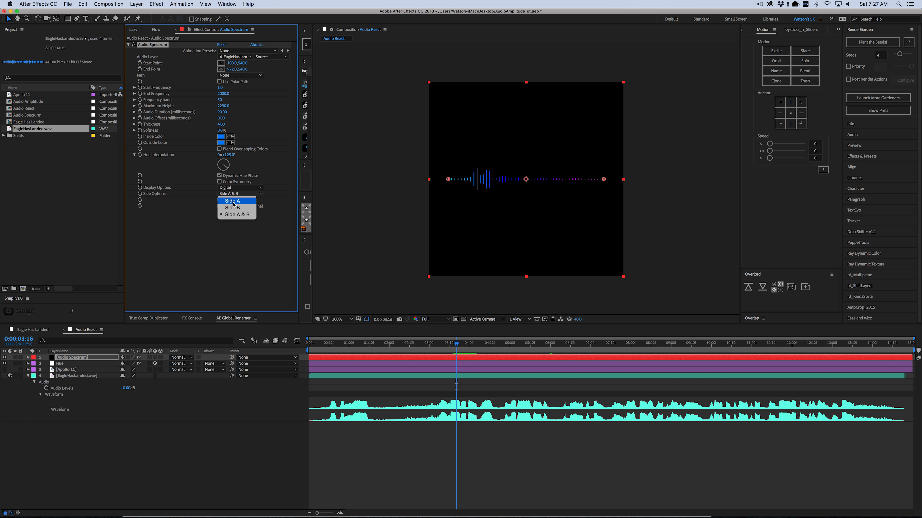
click(231, 198)
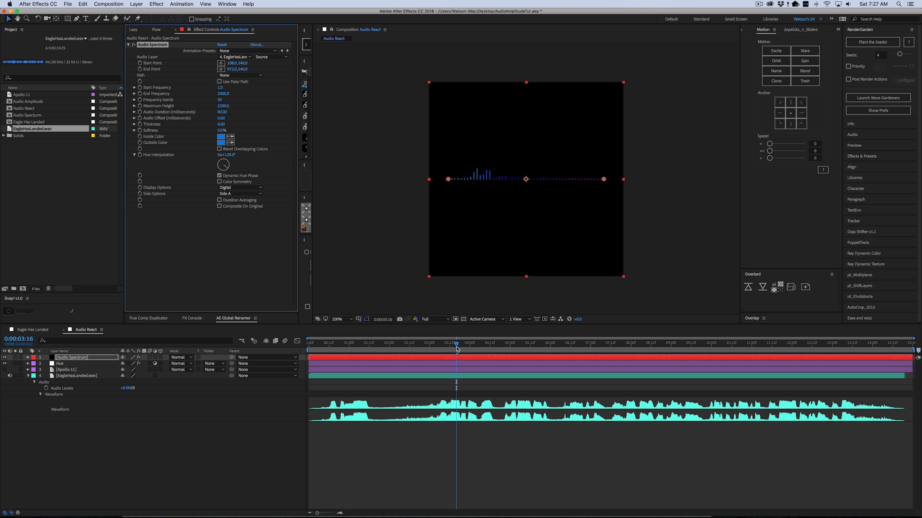
drag(457, 349, 461, 348)
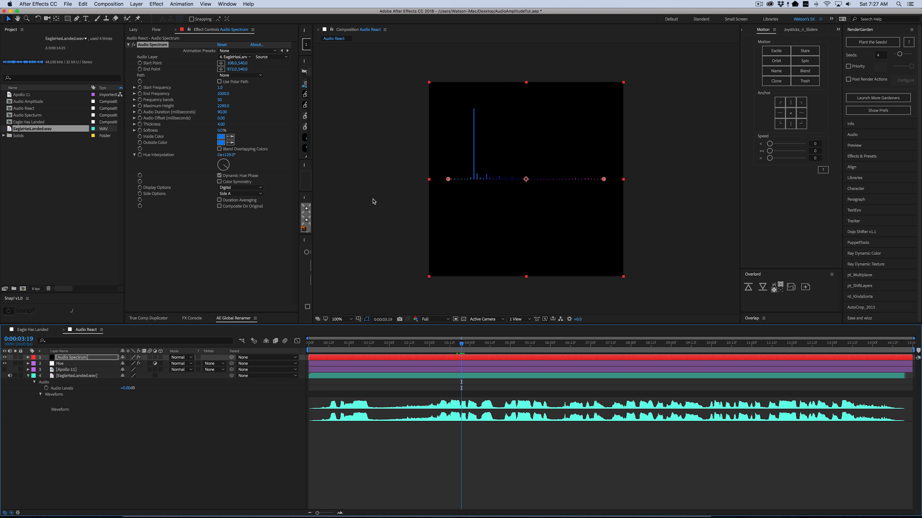
click(236, 195)
click(237, 214)
Step: Try Side B as the spectrum's Side Options, check it at 0:00:03:17, and restore Side A & B
click(236, 194)
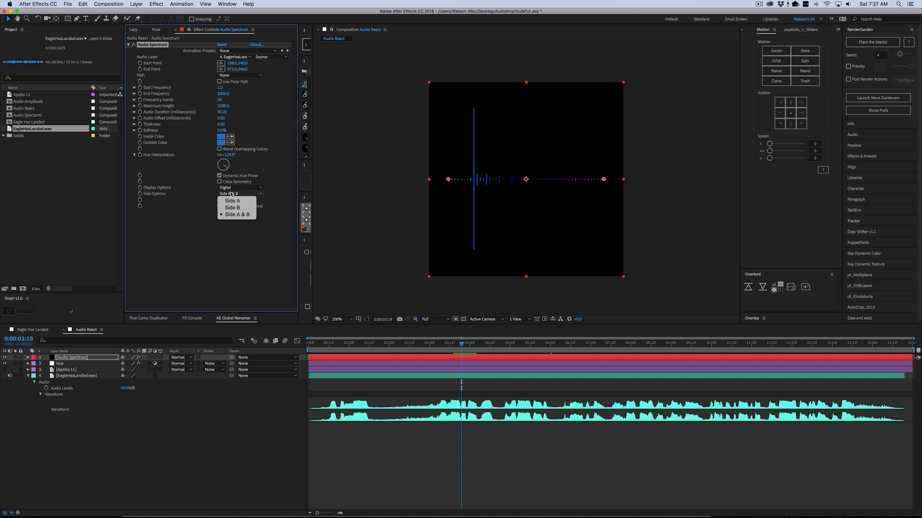
click(232, 208)
drag(461, 350, 456, 345)
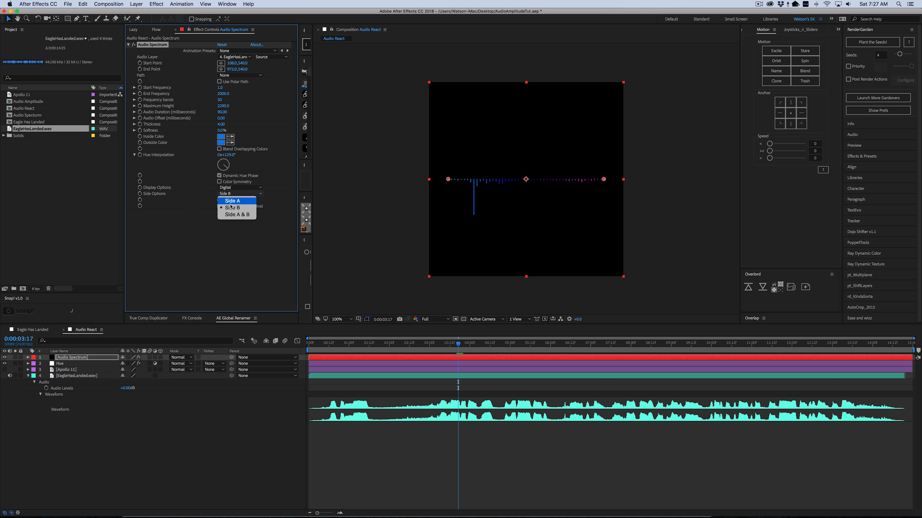
click(234, 215)
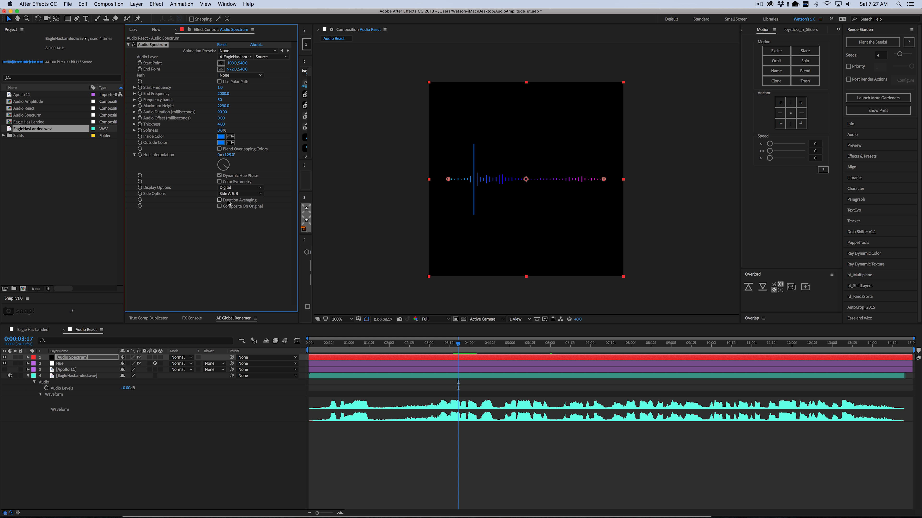
Step: Try Duration Averaging with a preview, switch it off again, and enable Composite On Original
click(219, 199)
drag(457, 352, 531, 355)
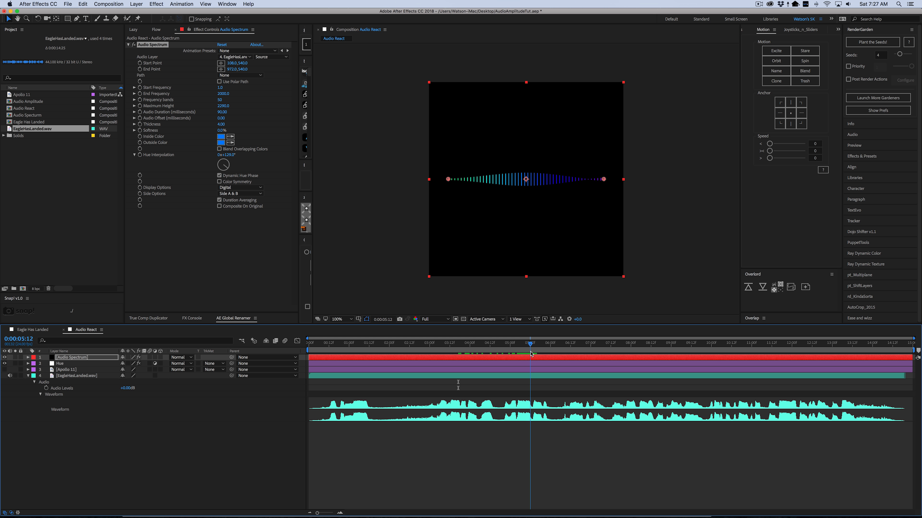
key(space)
key(space)
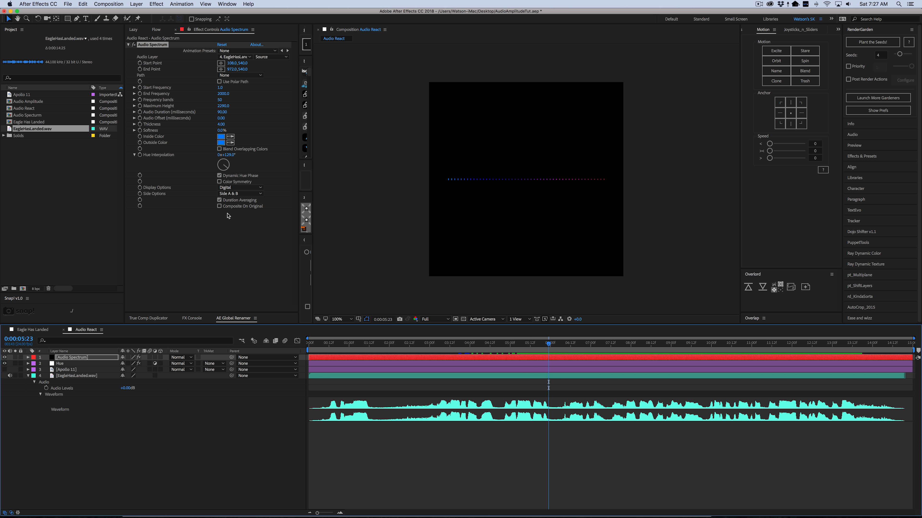
click(219, 206)
click(219, 200)
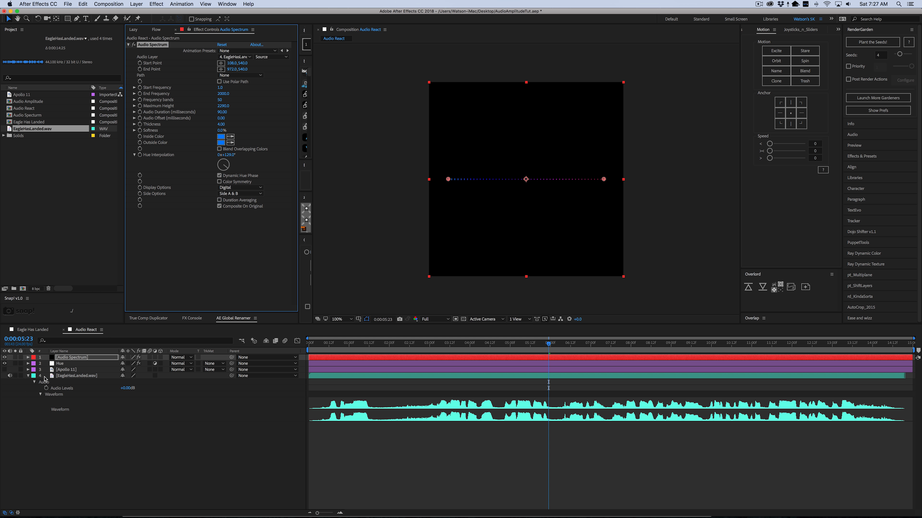
Step: Show the Apollo 11 layer, turn off Composite On Original, and preview the spectrum over the image from 0:00:03:16
click(4, 370)
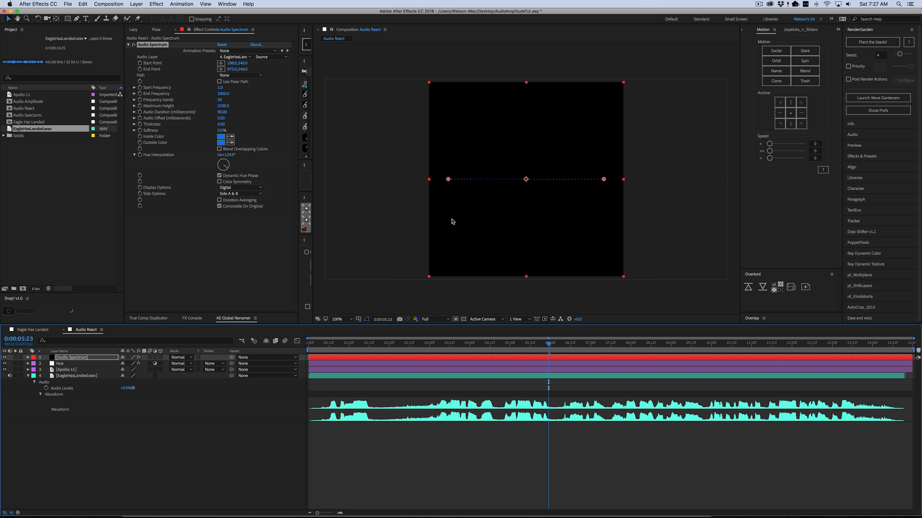
click(220, 206)
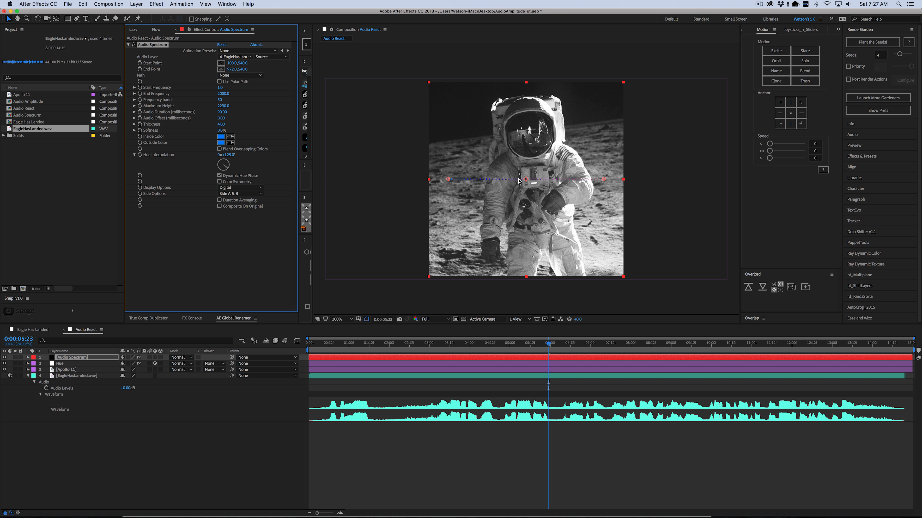
drag(549, 344, 456, 357)
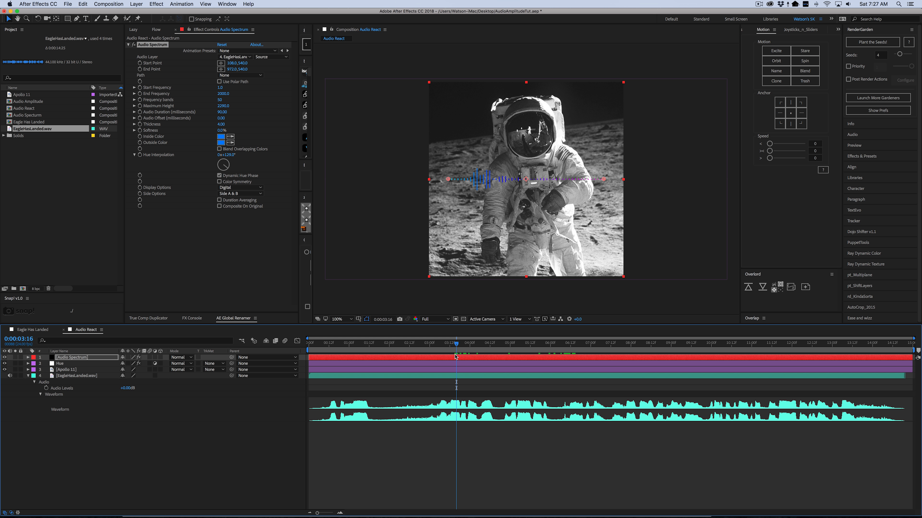
click(476, 487)
key(space)
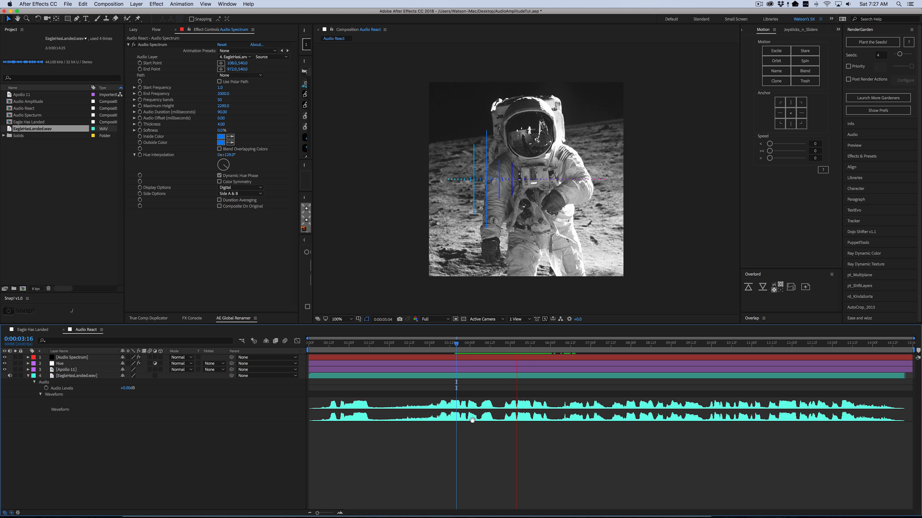
key(space)
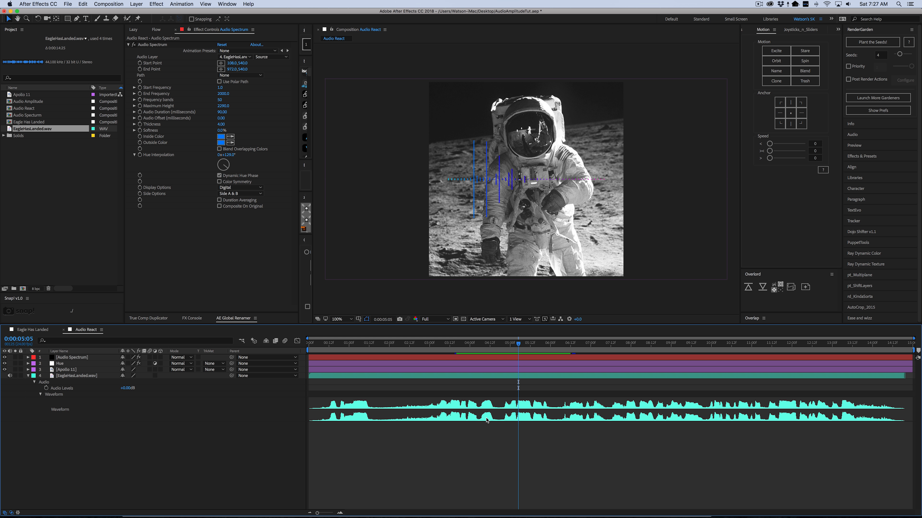
Step: Set the spectrum's Thickness to 6 and preview it over the astronaut image
click(224, 124)
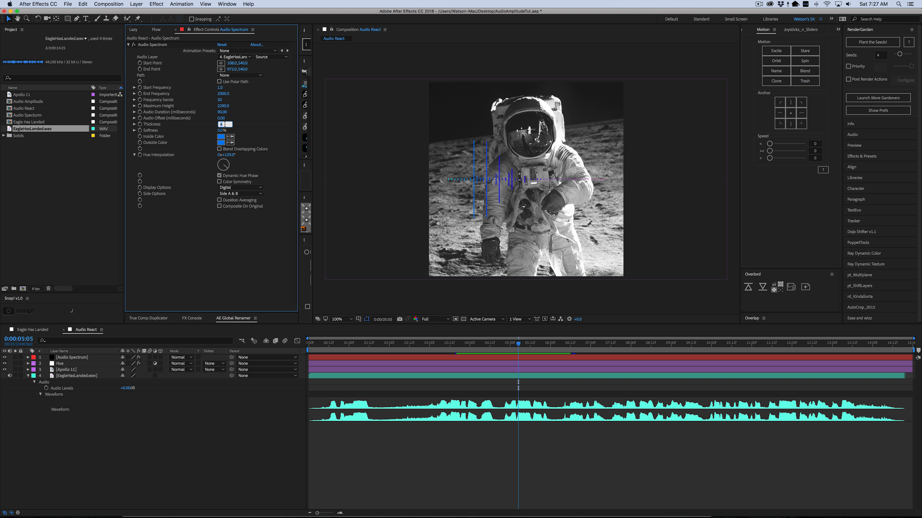
text(6)
key(Return)
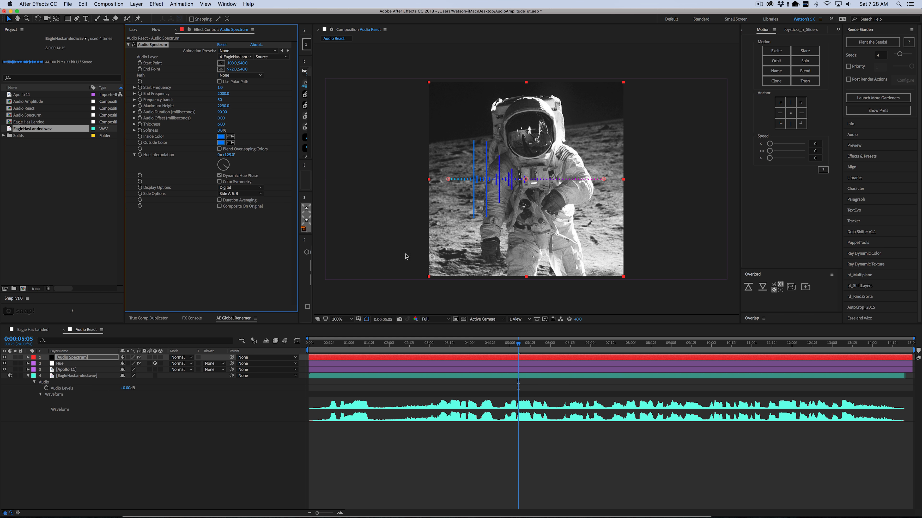
click(531, 473)
key(space)
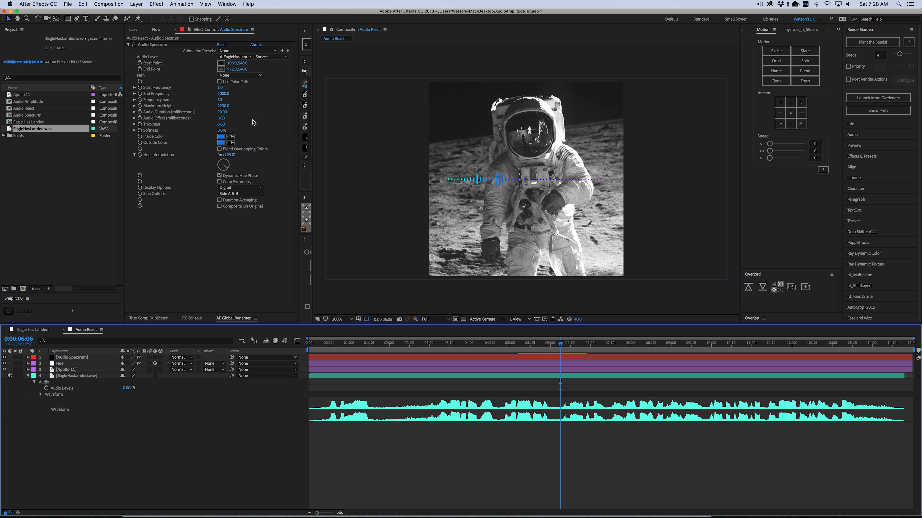
drag(523, 342, 526, 345)
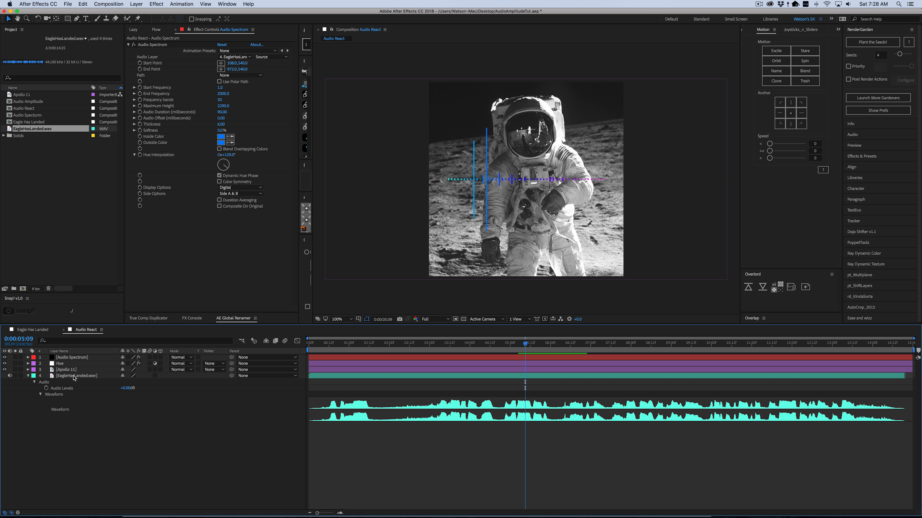
Step: Draw a circular mask on the Audio Spectrum layer around the astronaut's head and torso
click(28, 377)
click(78, 358)
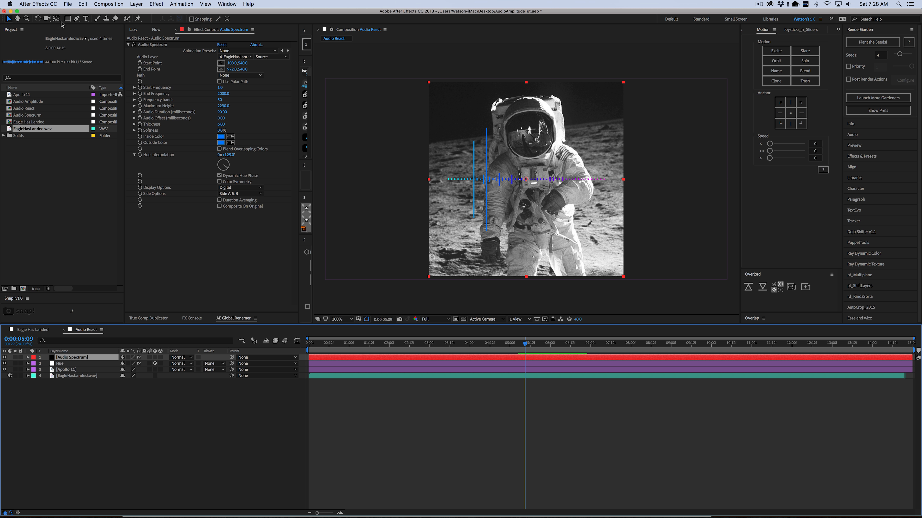
drag(67, 19, 89, 36)
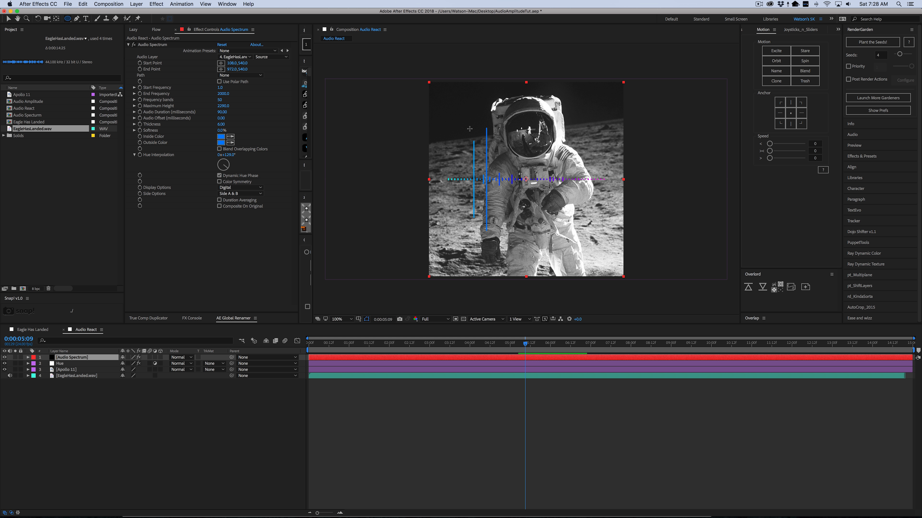
drag(452, 112, 591, 252)
key(v)
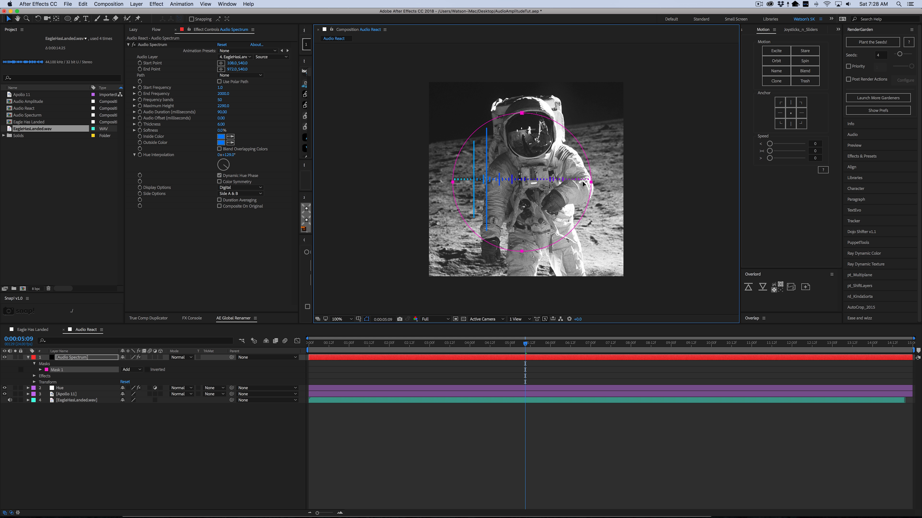
Step: Set the Audio Spectrum's Path to Mask 1 and preview the spectrum running along the circle
click(240, 75)
click(232, 94)
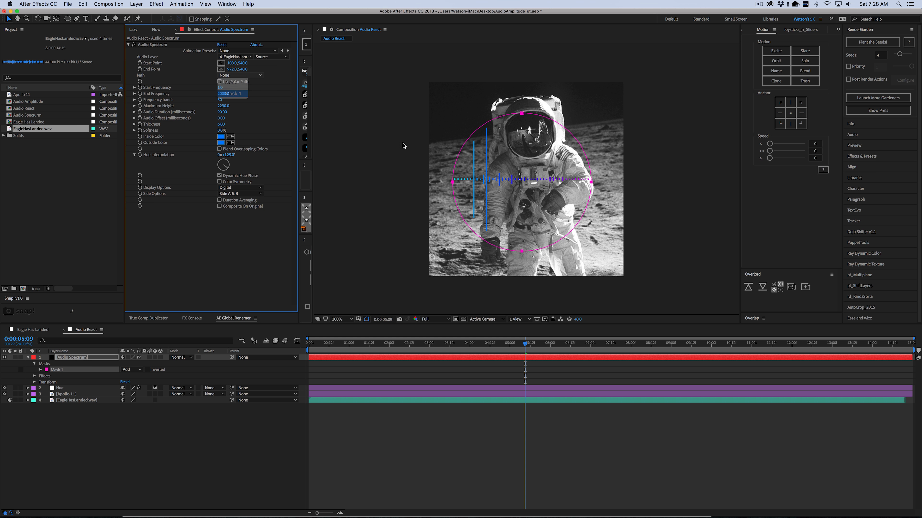
click(529, 465)
key(space)
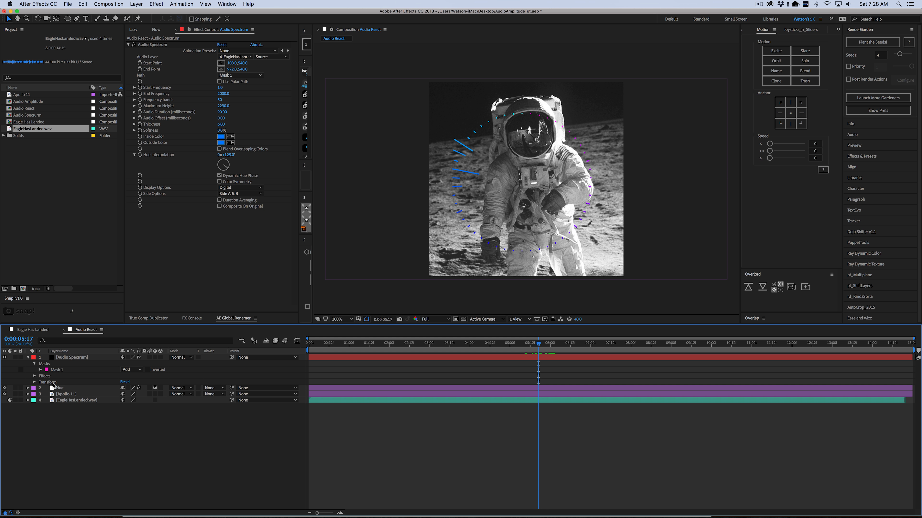
Step: Reshape the circular mask into an irregular path by moving its points and handles, and preview the spectrum along it
click(57, 369)
click(41, 370)
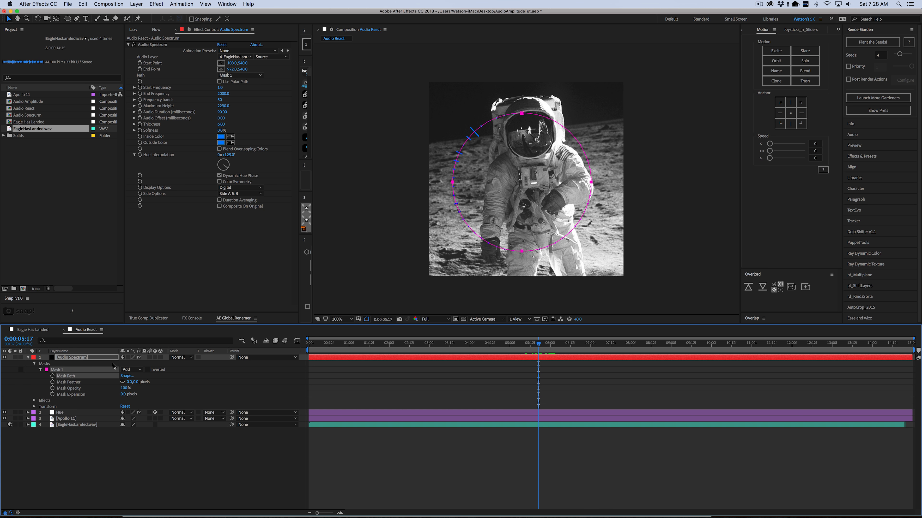
click(522, 113)
drag(521, 113, 505, 103)
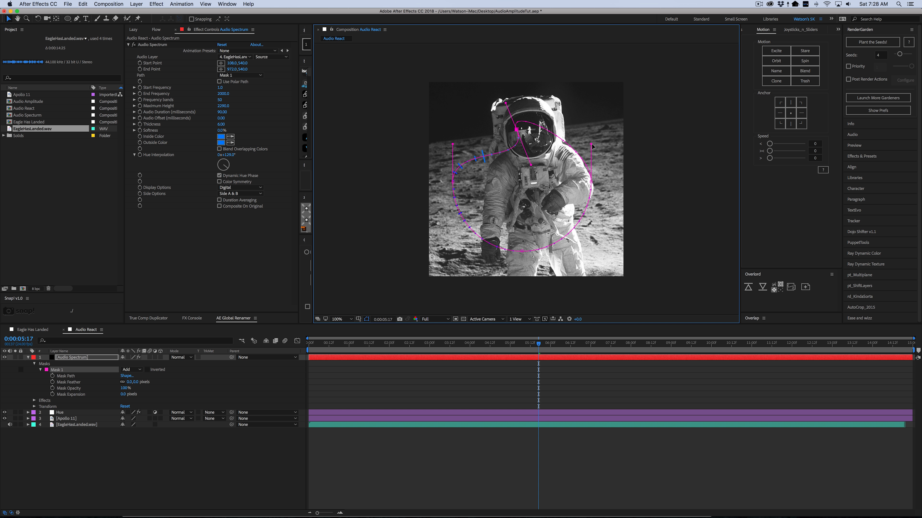
drag(591, 145, 612, 178)
drag(522, 251, 510, 174)
click(521, 377)
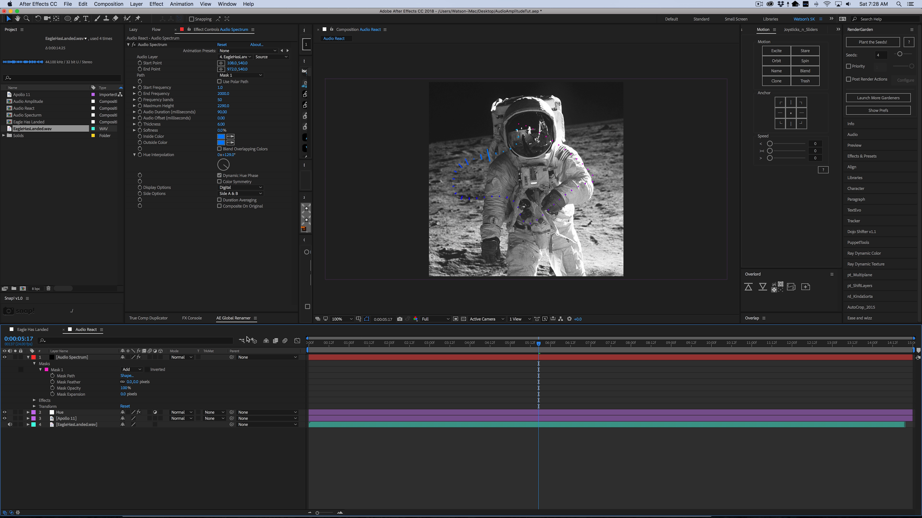
drag(516, 343, 420, 347)
key(space)
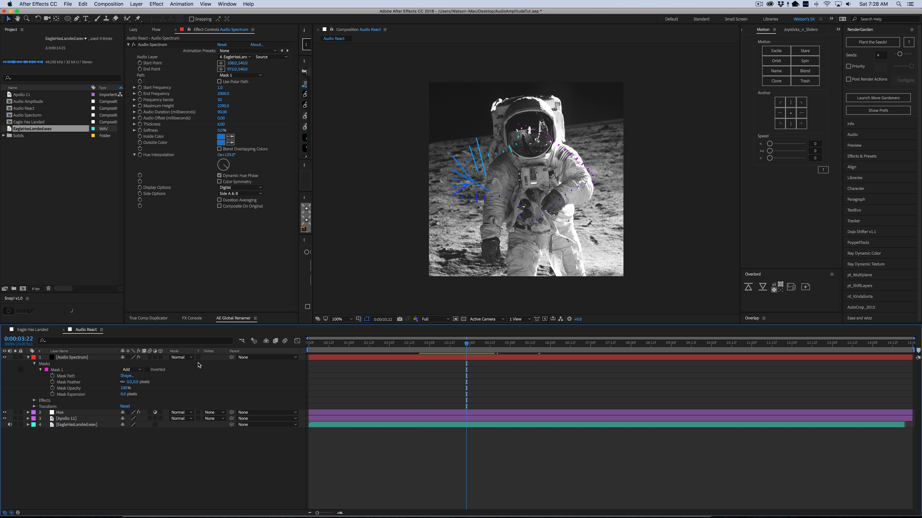
Step: Delete Mask 1 from the Audio Spectrum layer and collapse the layer's properties
click(63, 370)
key(Delete)
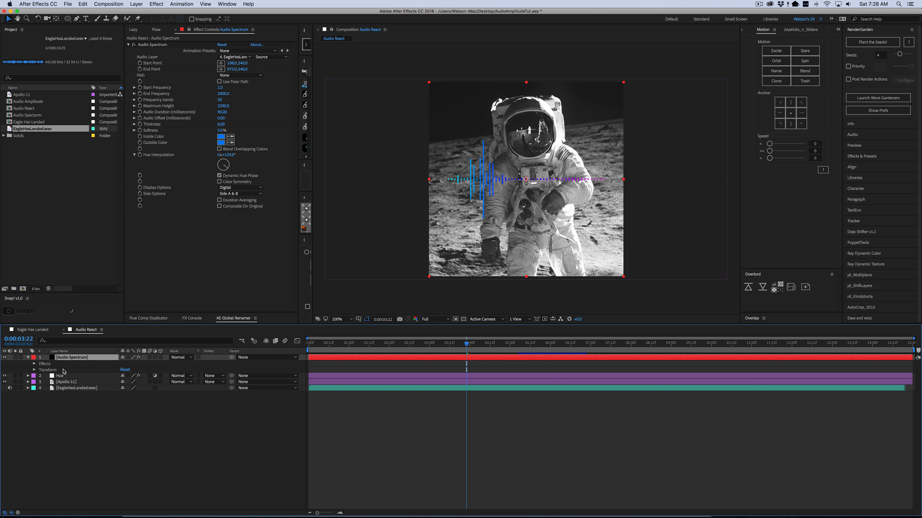
click(453, 431)
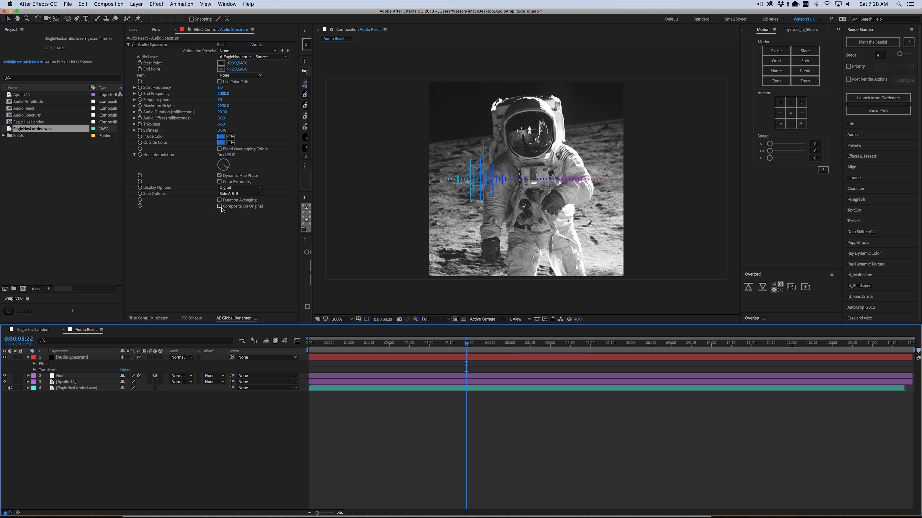
click(28, 358)
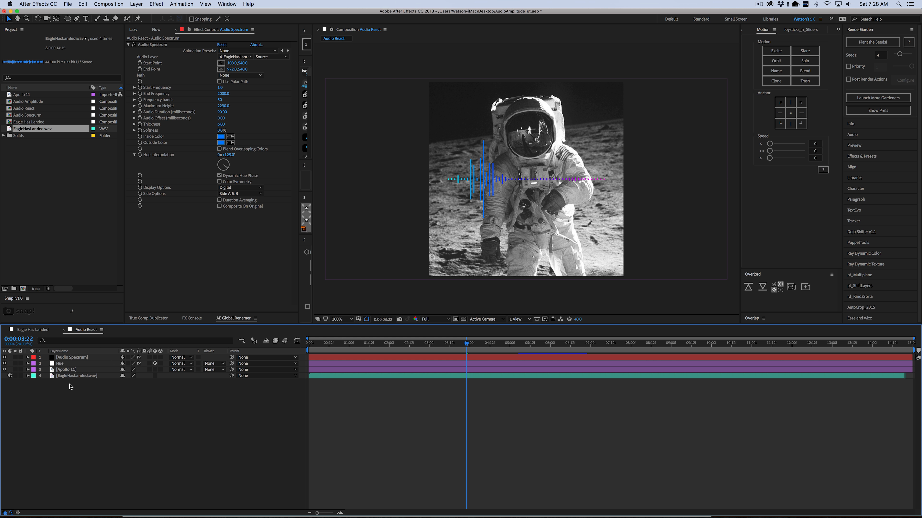
Step: Draw a rectangular mask on the Apollo 11 layer that crops off a strip along the image's lower edge
click(68, 371)
drag(68, 19, 90, 20)
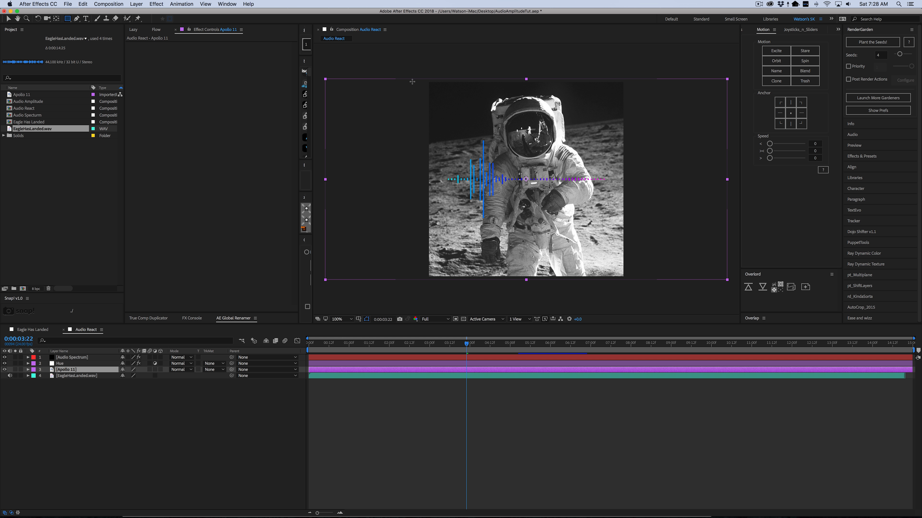
drag(412, 81, 627, 251)
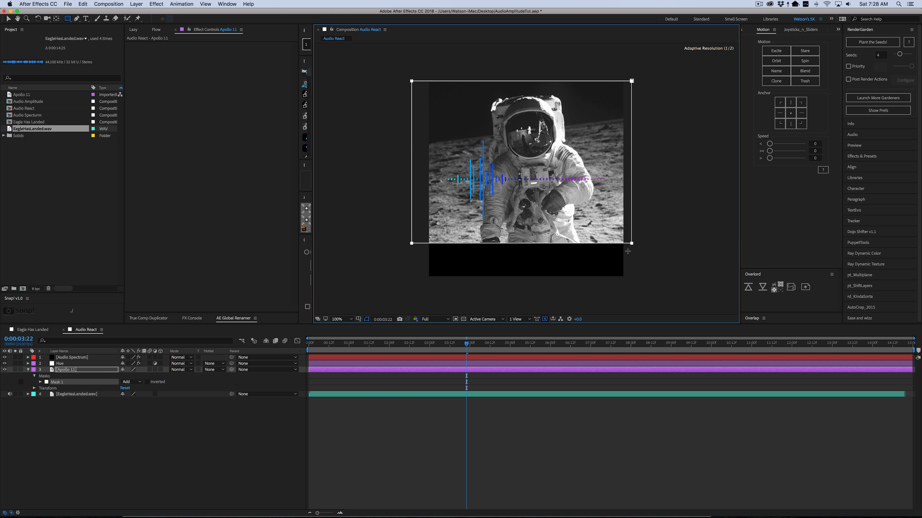
click(535, 436)
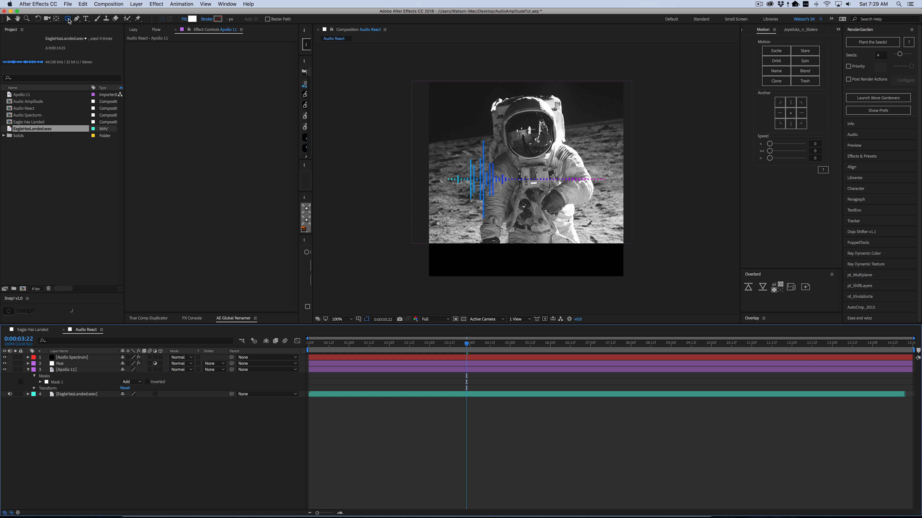
Step: Draw a white rectangle shape covering the whole composition and move its layer beneath all the others
drag(412, 74, 636, 286)
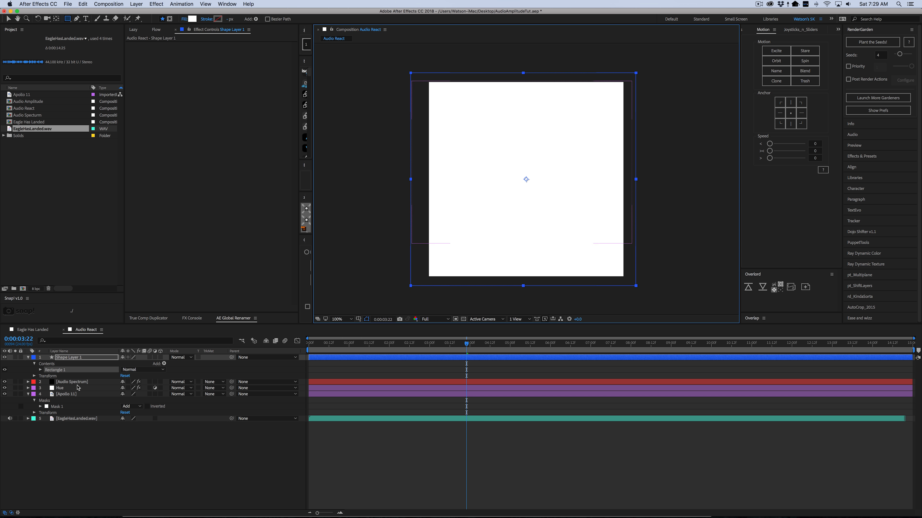
click(67, 359)
drag(67, 358, 68, 437)
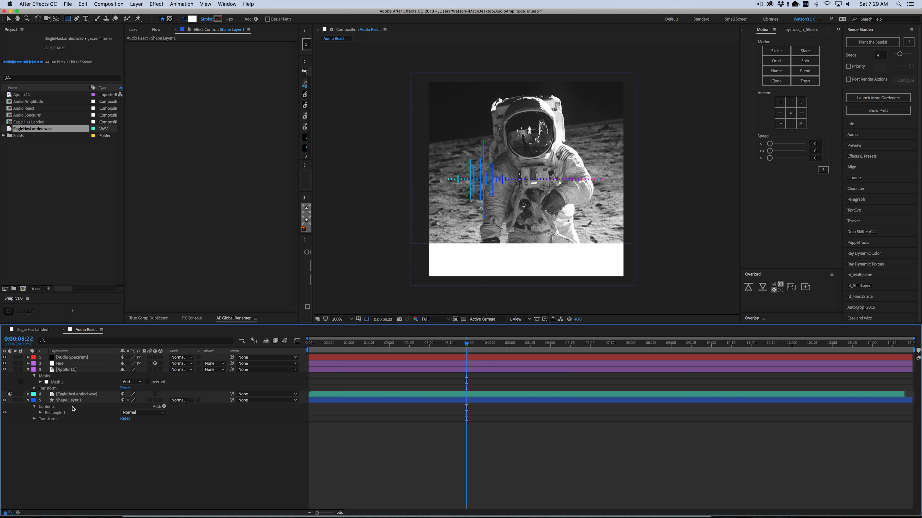
Step: Set the Audio Spectrum's Start Point to 108, 990 and its End Point to 972, 990
click(73, 357)
click(242, 63)
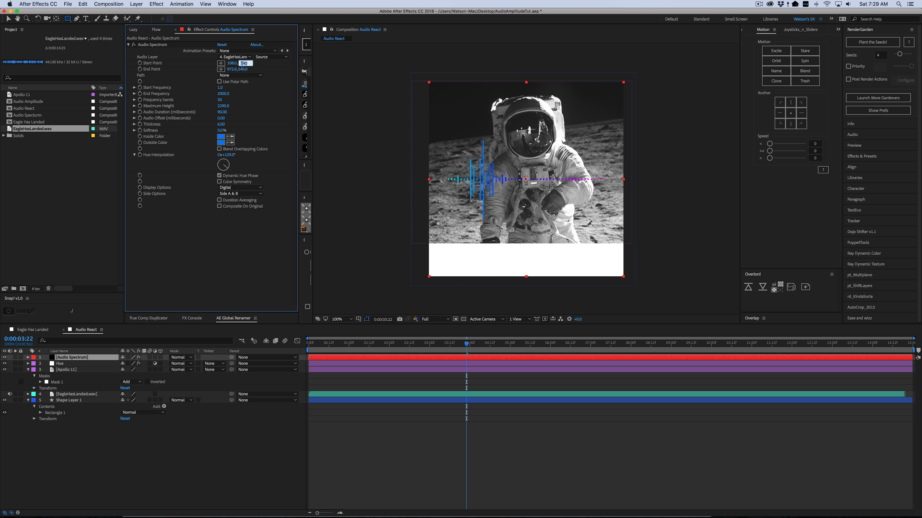
key(Tab)
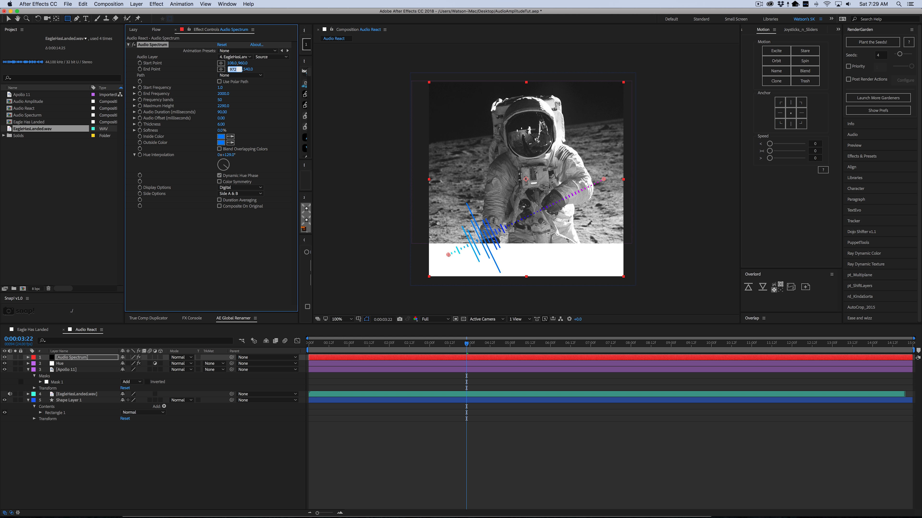
click(245, 63)
key(Return)
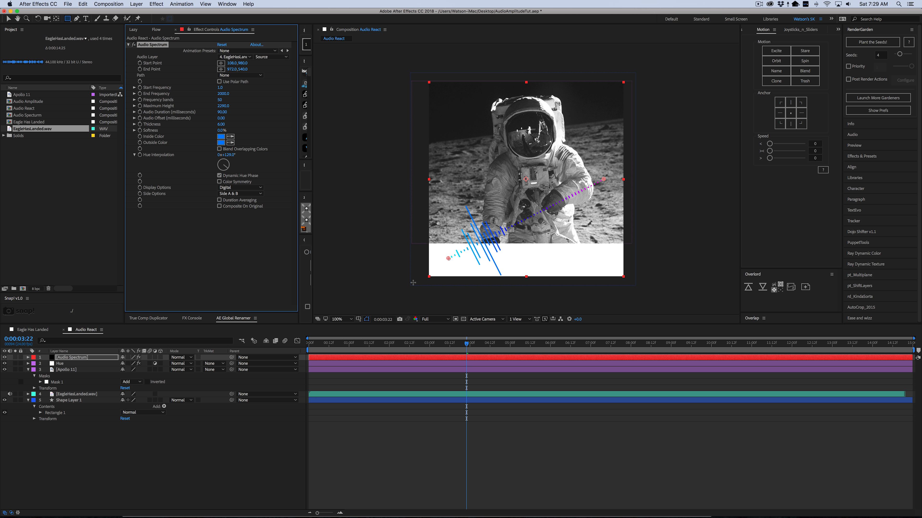
drag(448, 262, 449, 264)
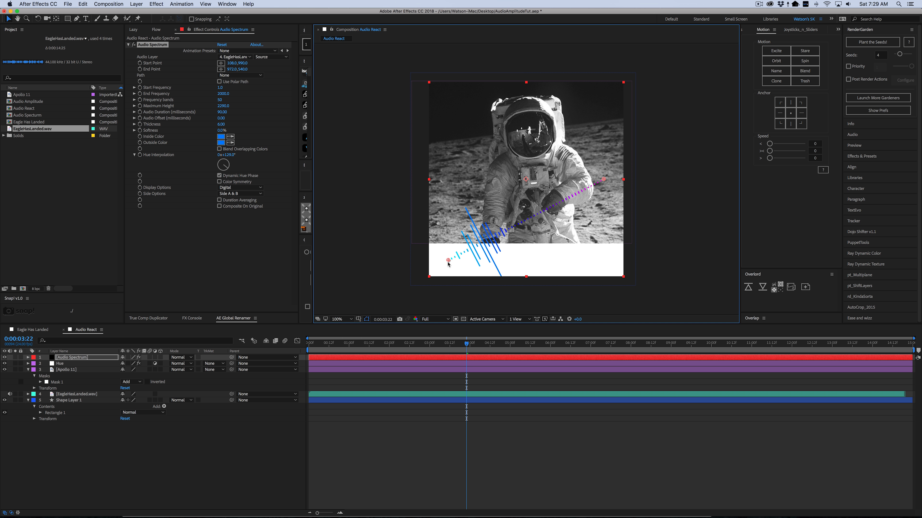
click(246, 64)
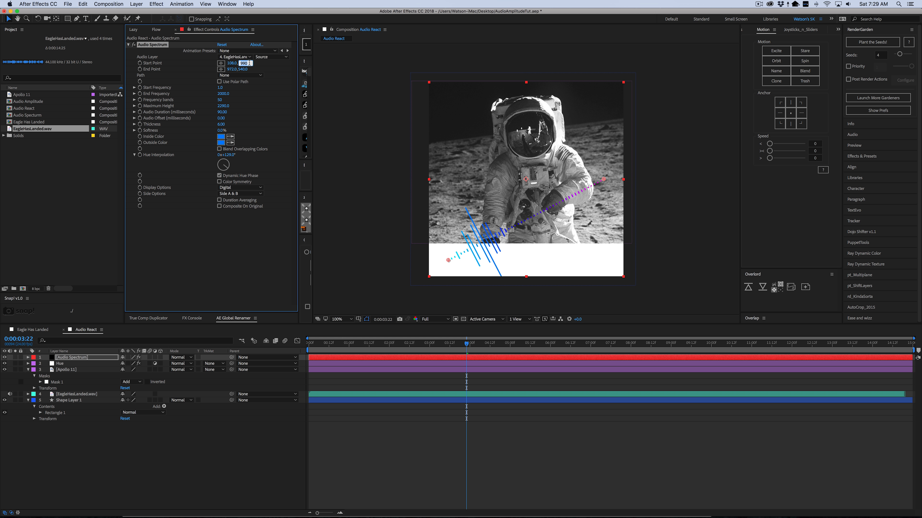
click(246, 69)
text(990)
key(Return)
Step: Set the Audio Spectrum's Side Options to Side A
click(233, 194)
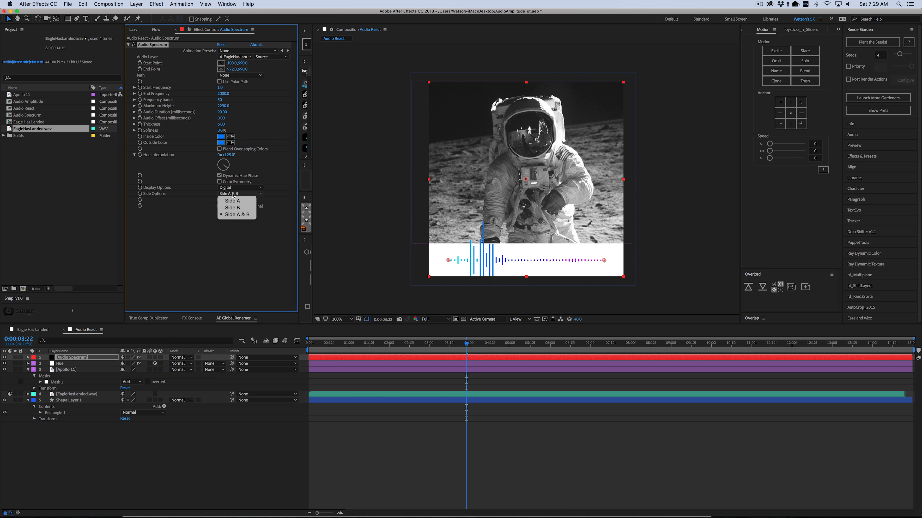
click(233, 201)
click(569, 463)
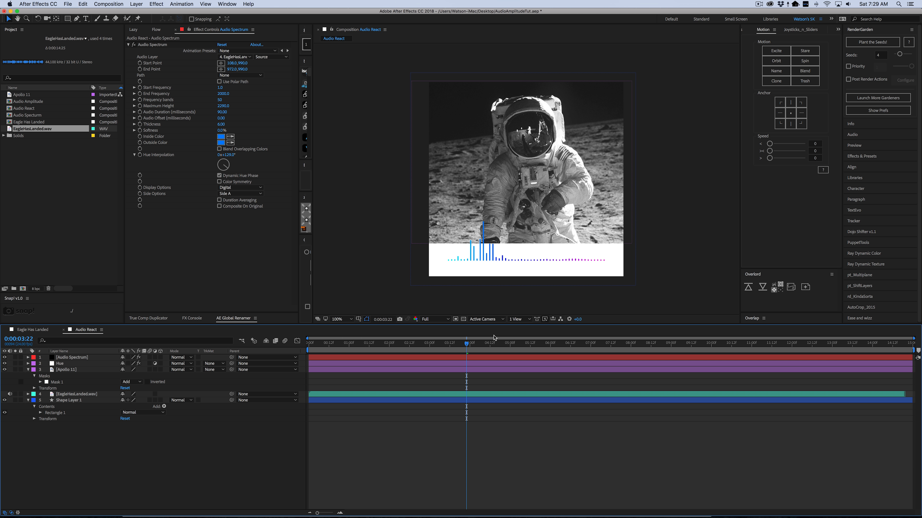
Step: Preview the one-sided spectrum from 0:00:00:00 and check the frame at 0:00:08:07
drag(467, 343, 303, 351)
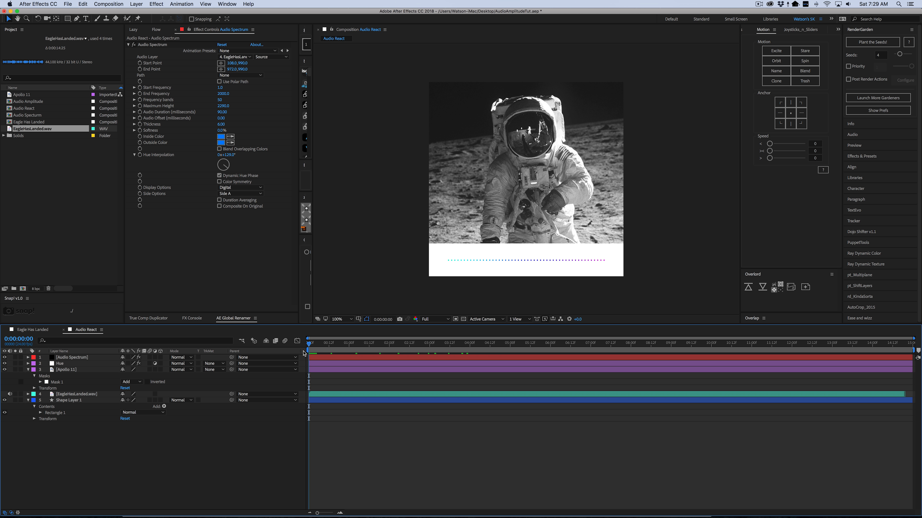
key(space)
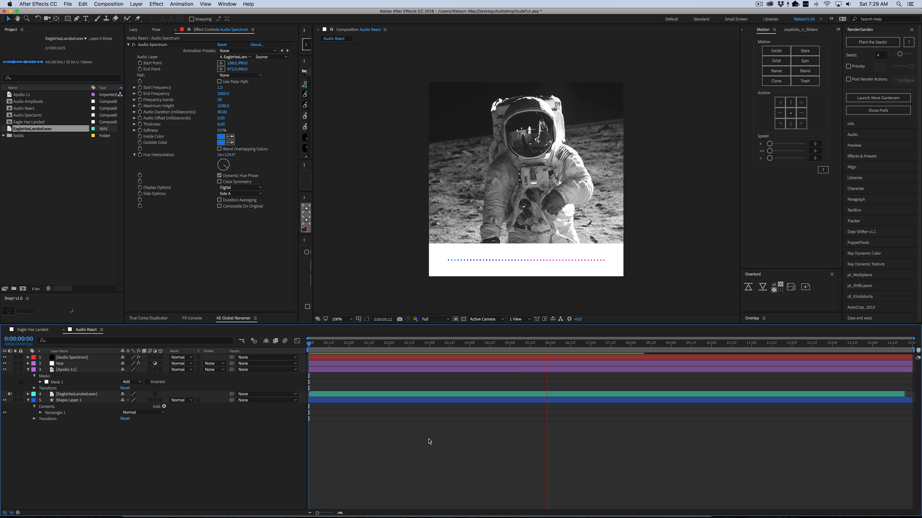
key(space)
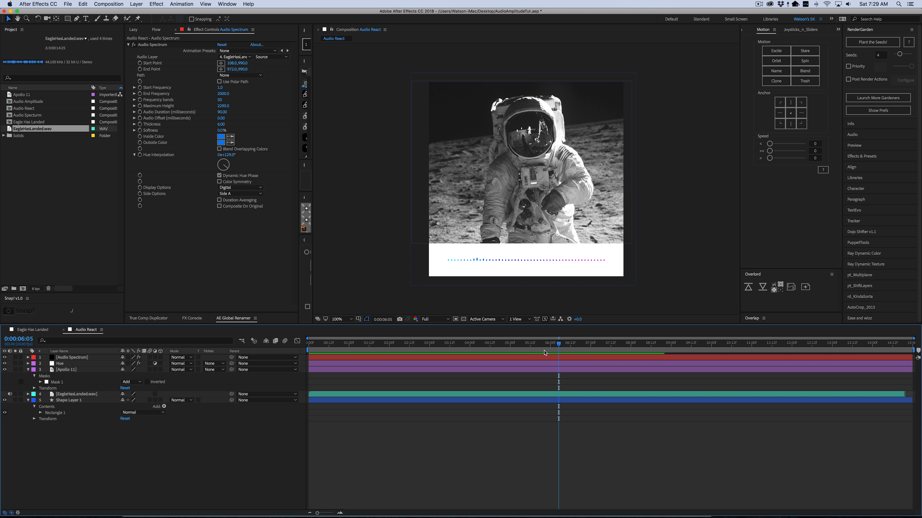
drag(561, 345, 643, 347)
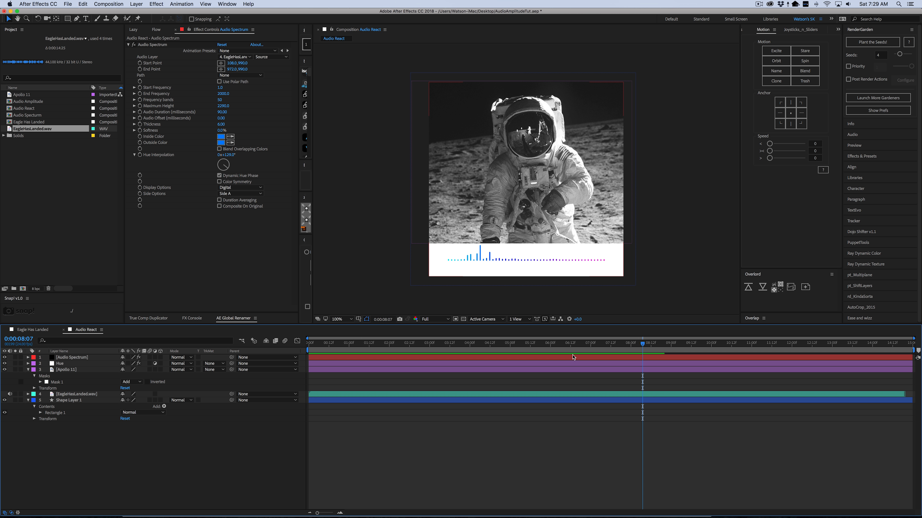